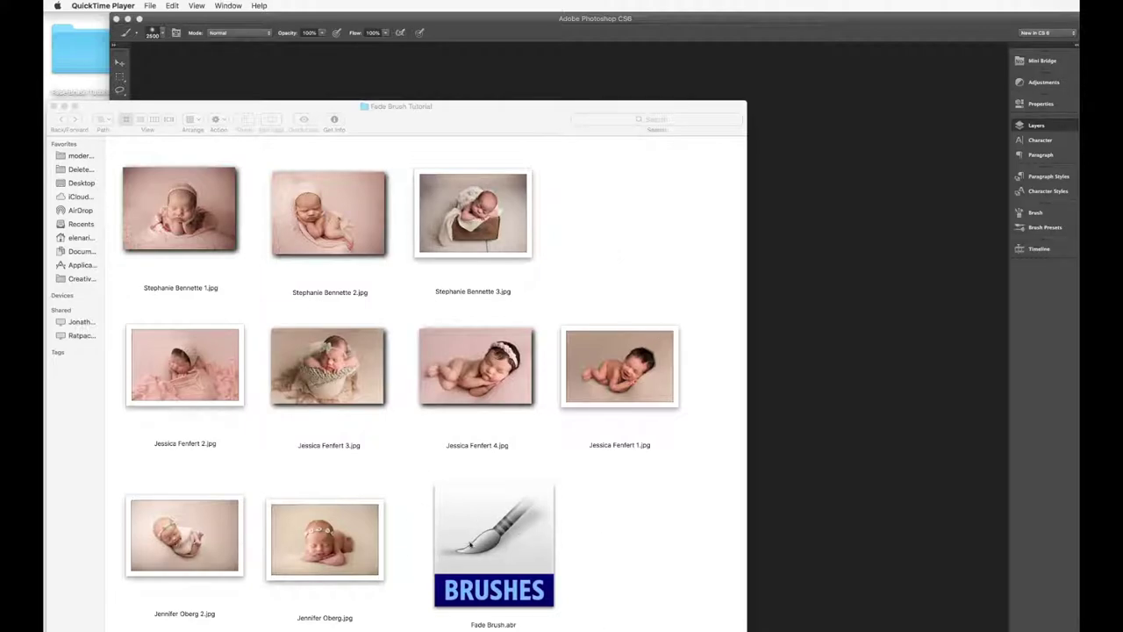
- Load the Fade Brush.abr brush set into Photoshop and check the brush presets for the new fade brushes
left_click(526, 507)
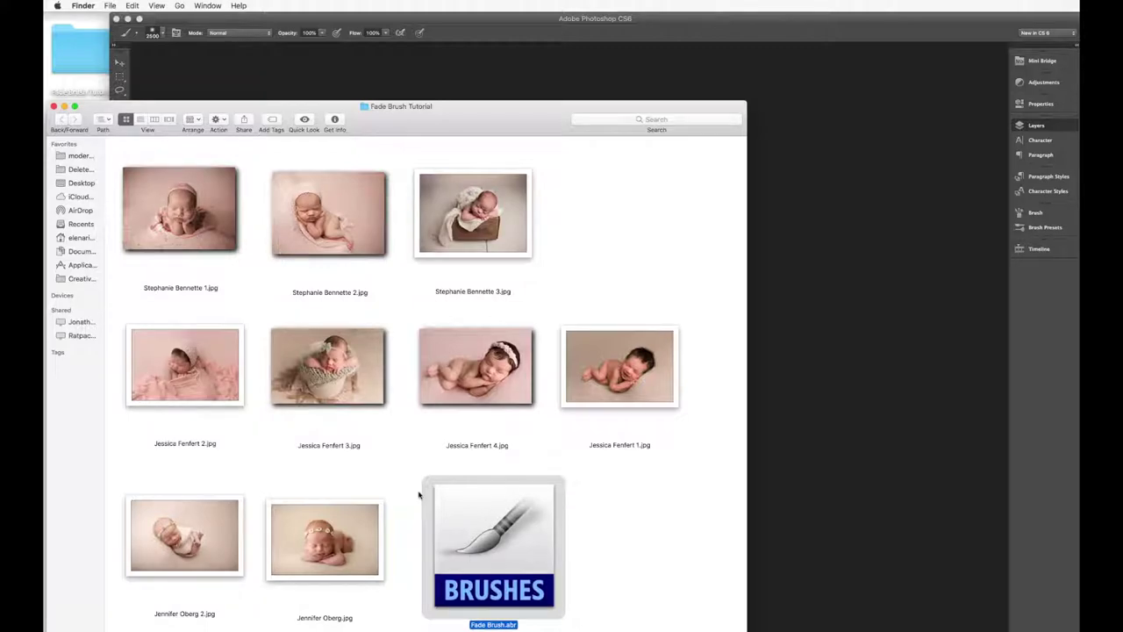
double_click(499, 540)
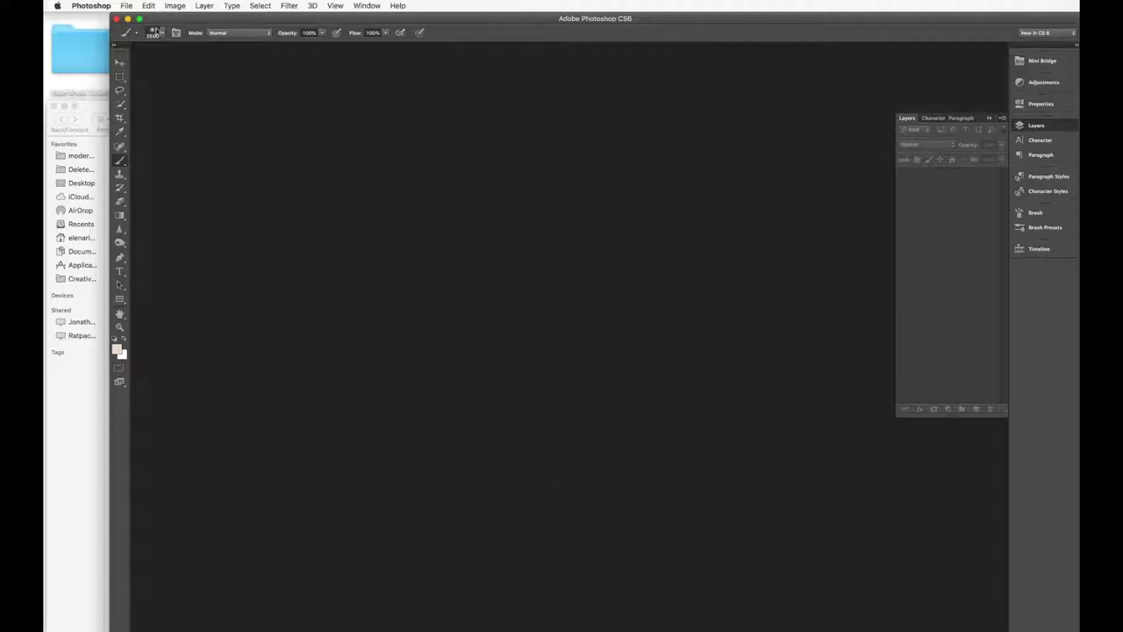
left_click(162, 32)
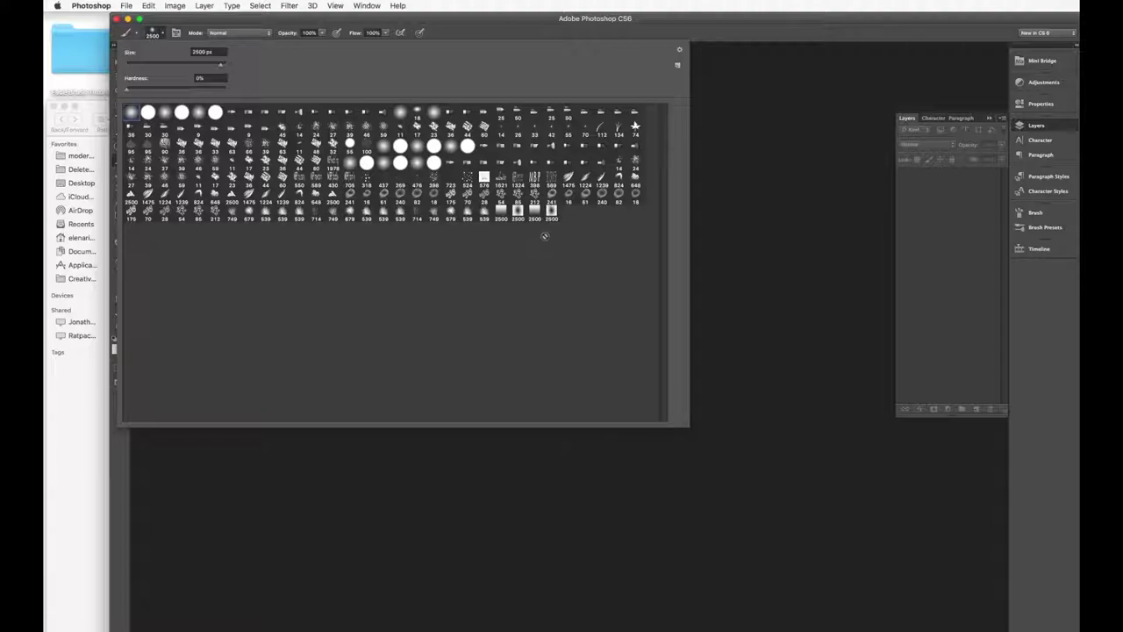
left_click(162, 36)
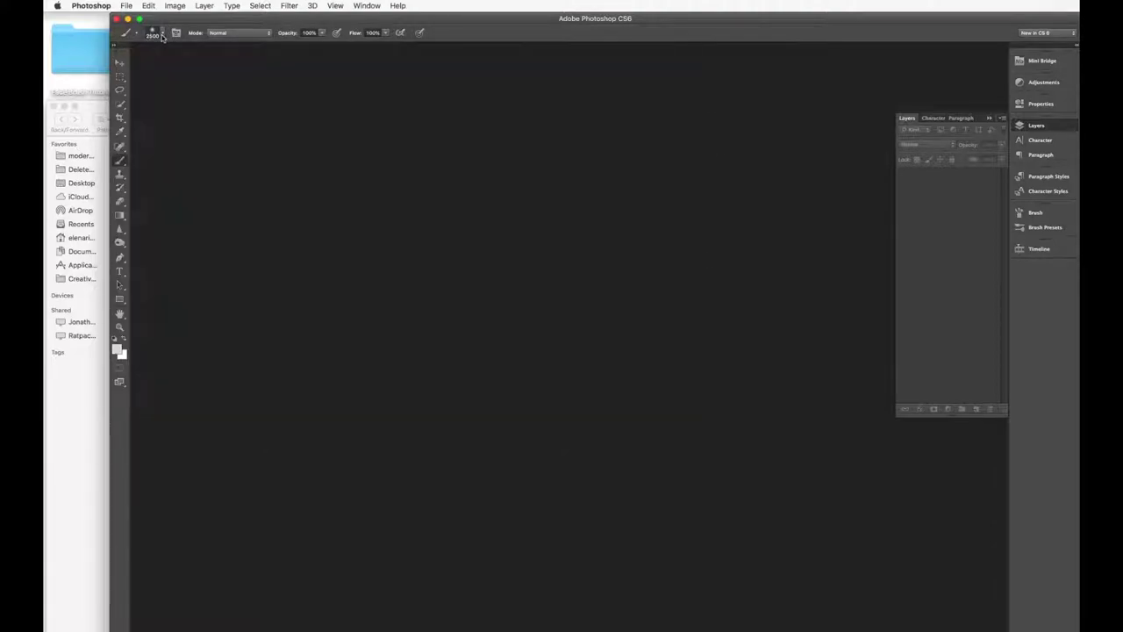
- Open the first photo in the Fade Brush Tutorial folder, the baby in the pink bonnet, and add a new empty layer above it
left_click(96, 110)
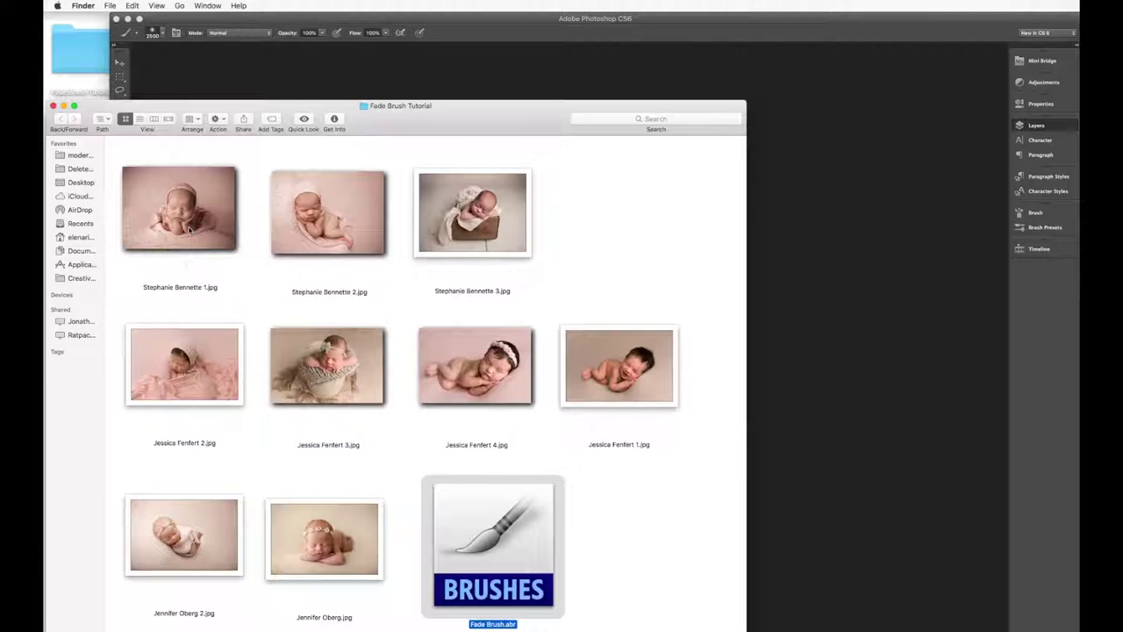
left_click_drag(189, 230, 233, 203)
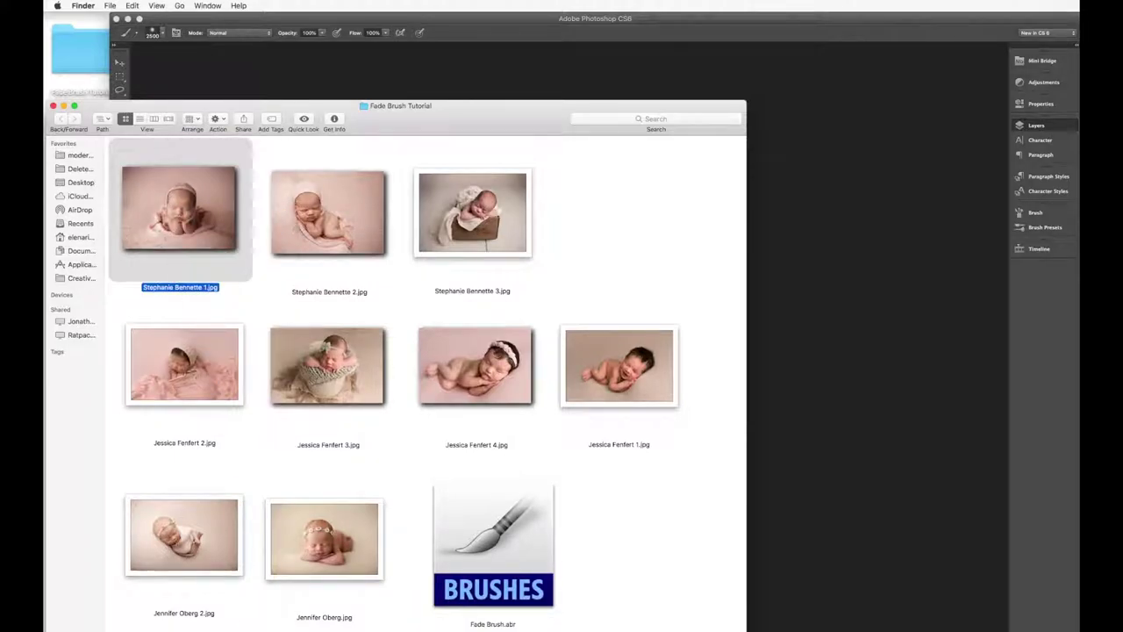
key("super+o")
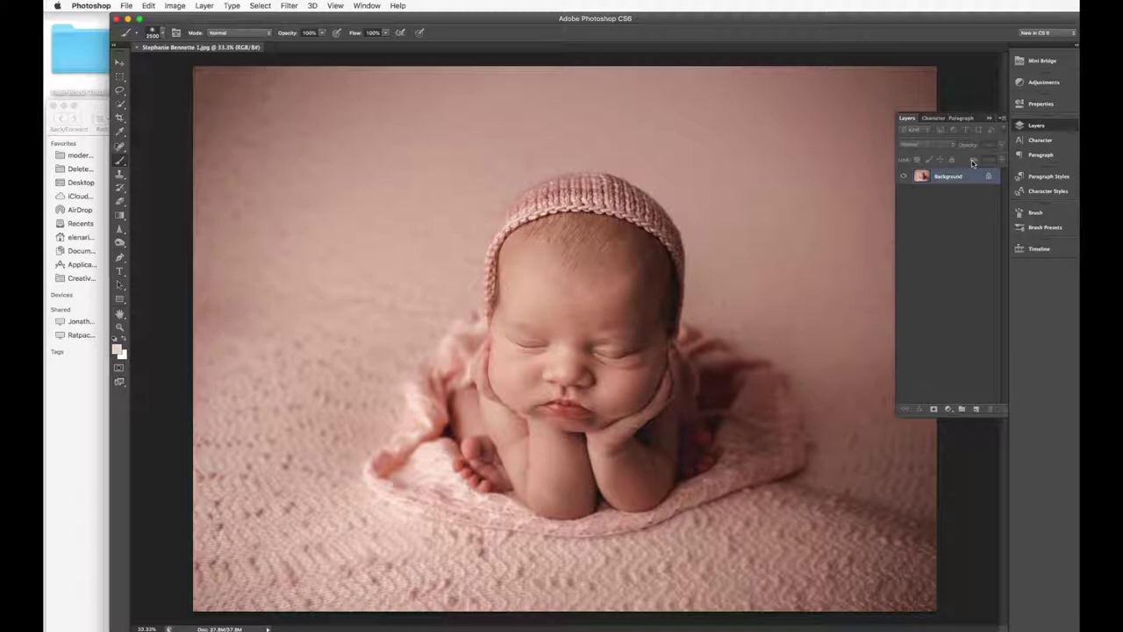
key("super+shift+n")
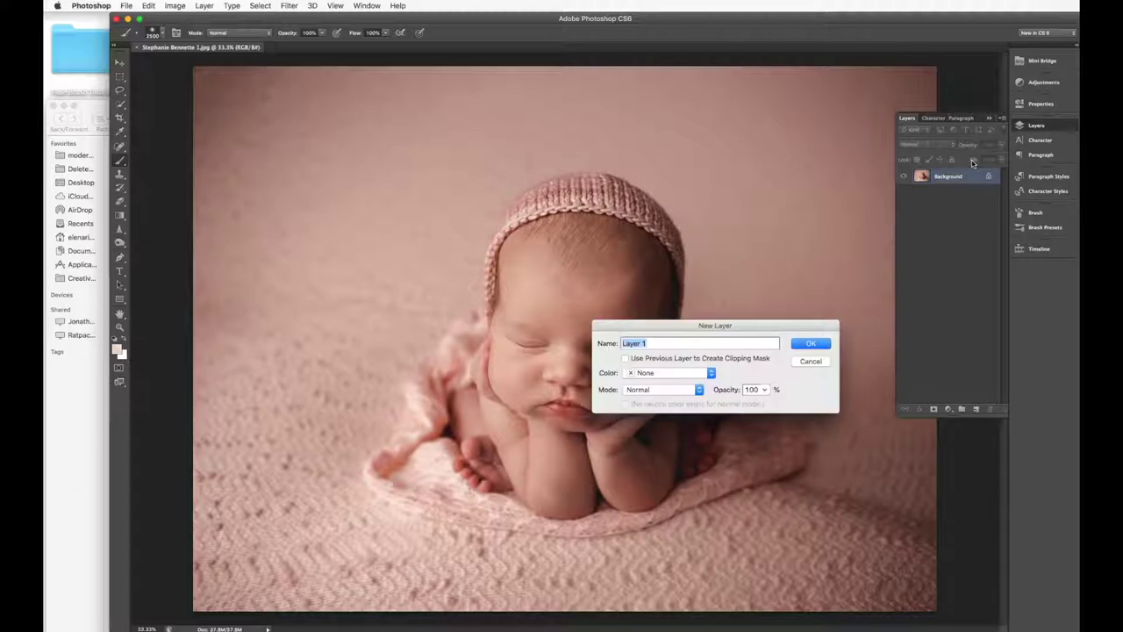
key("Return")
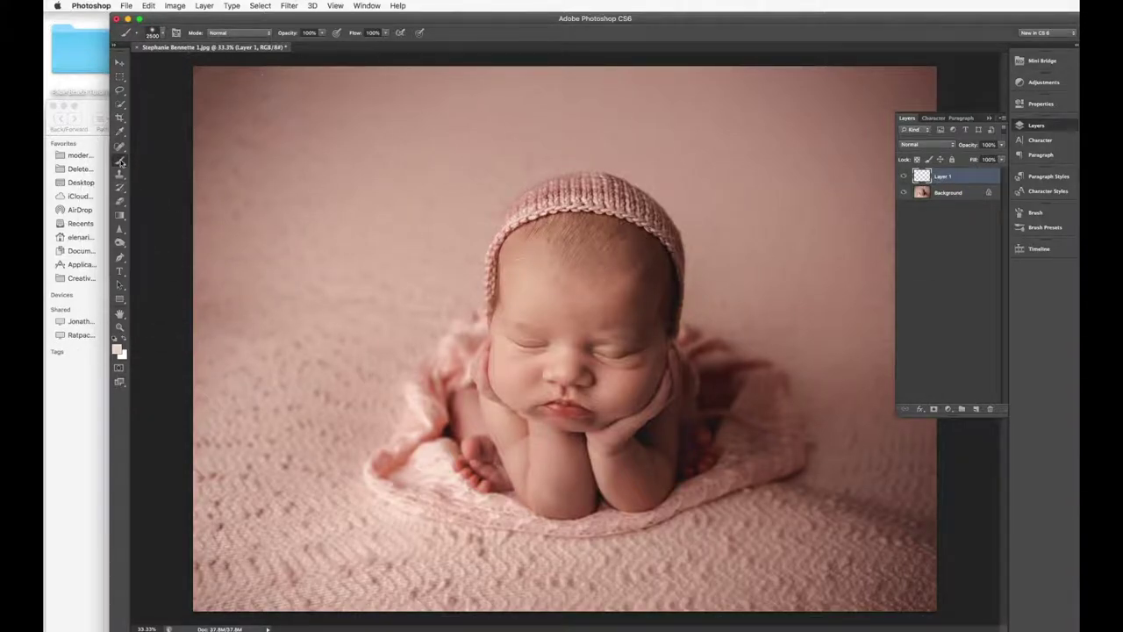
- Choose the Brush tool with the horizontal gradient 2500 px fade preset, third of the four newly loaded brushes
left_click(122, 162)
left_click(163, 33)
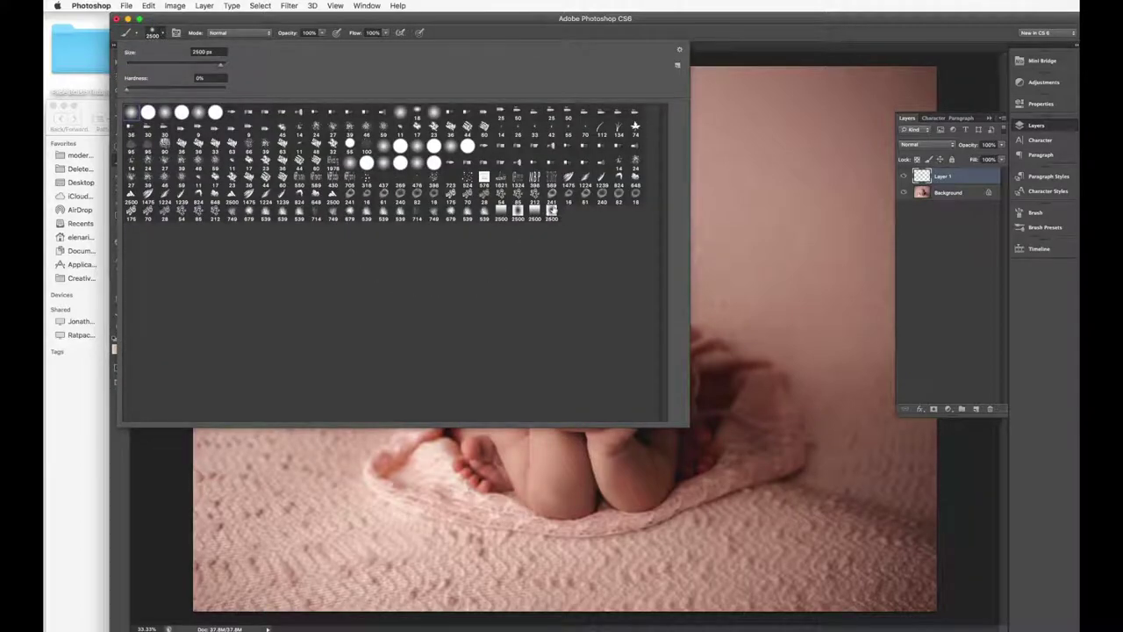
left_click(535, 212)
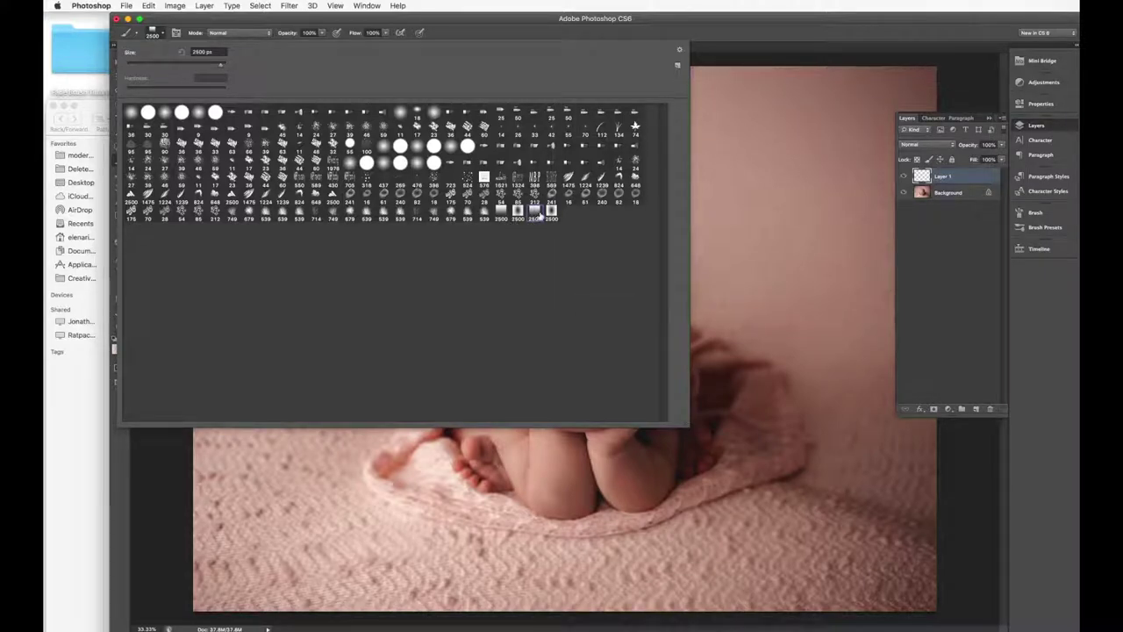
left_click(163, 37)
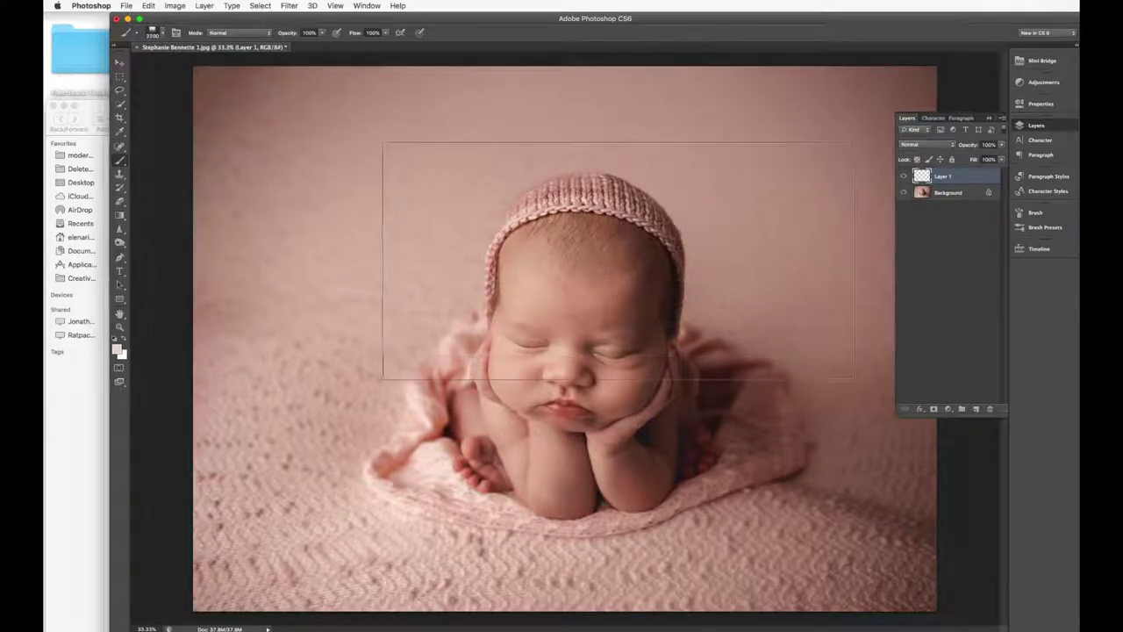
- Enlarge the fade brush until it spans the full width of the photo, ending at a size of 4700 px
key("bracketright")
key("bracketright")
key("bracketright")
key("bracketright")
key("bracketright")
key("bracketright")
key("bracketright")
key("bracketright")
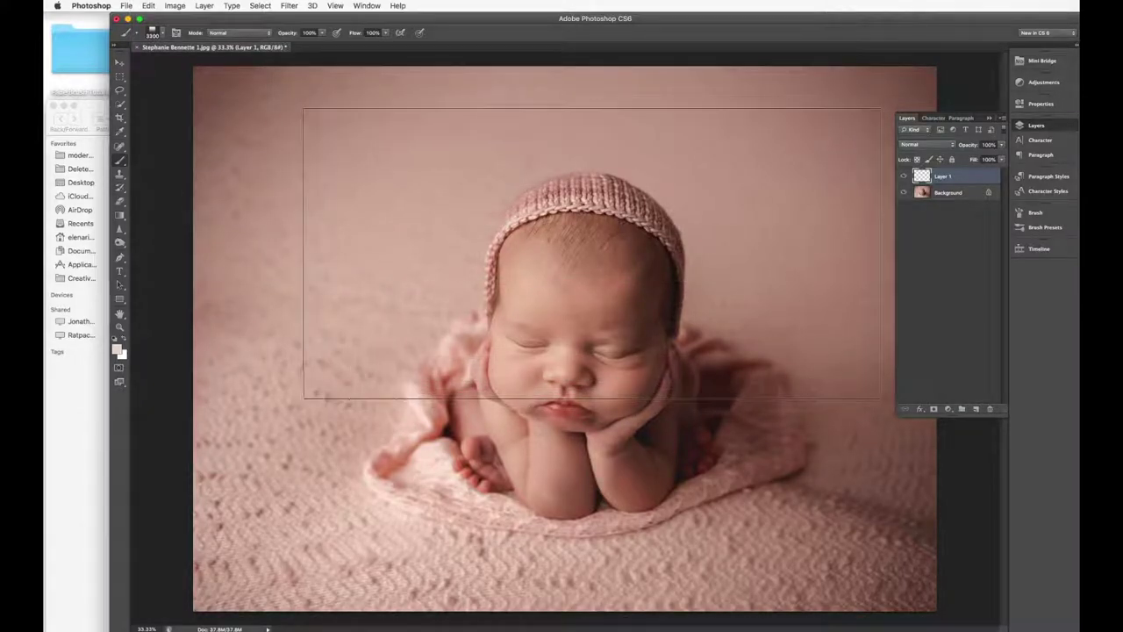
key("bracketright")
key("bracketright")
key("bracketright")
key("bracketright")
key("bracketright")
key("bracketright")
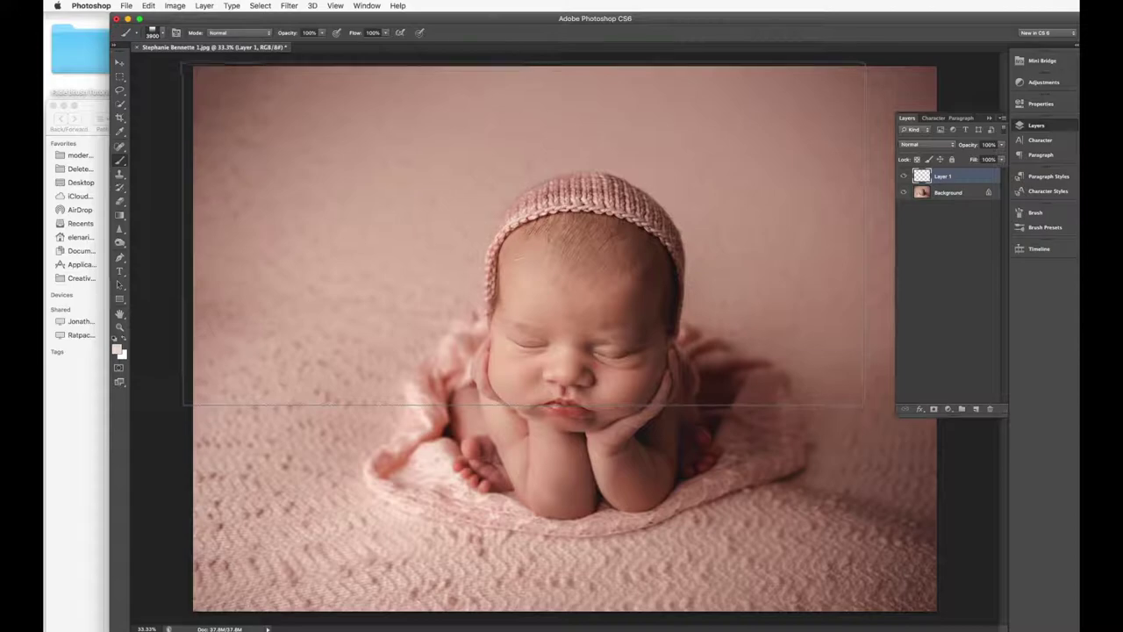
left_click(158, 33)
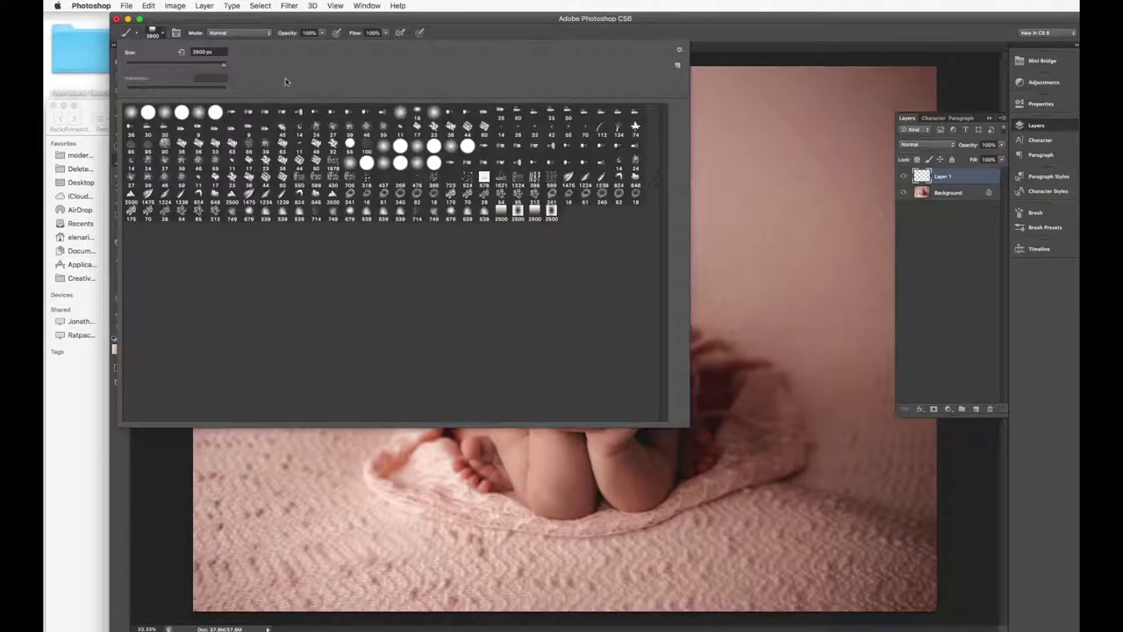
left_click_drag(225, 66, 244, 66)
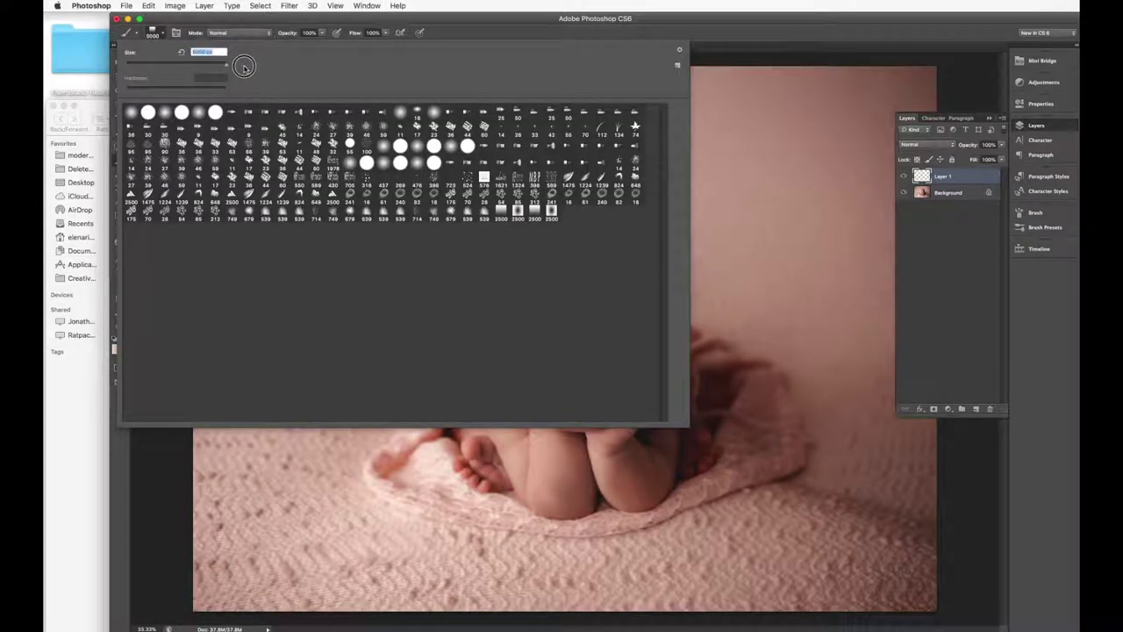
left_click(158, 33)
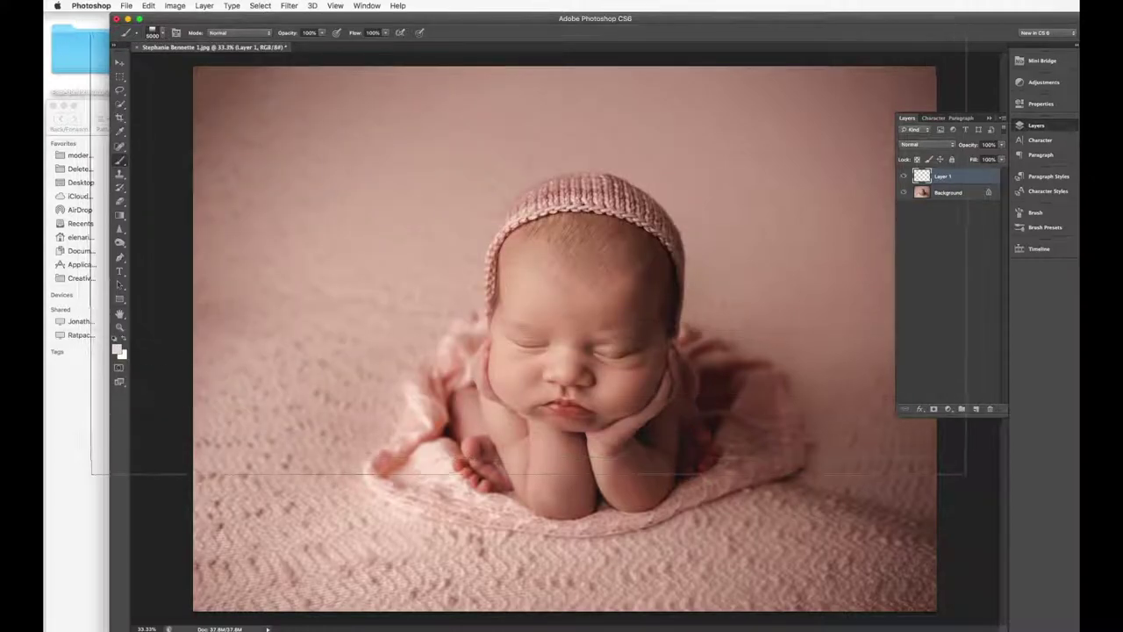
key("super+minus")
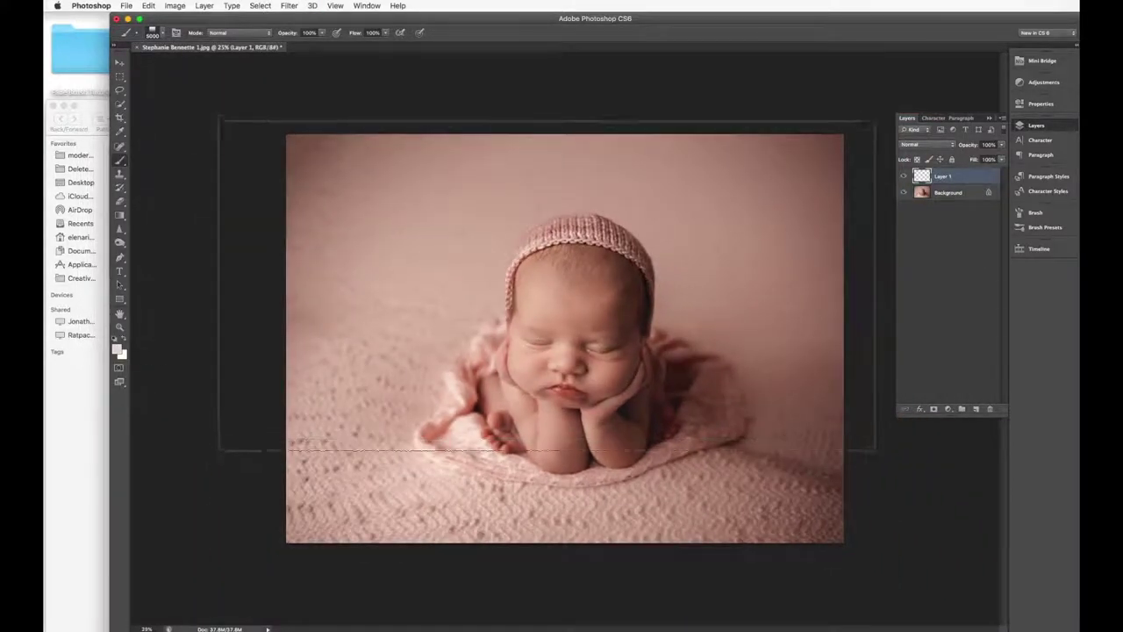
key("bracketleft")
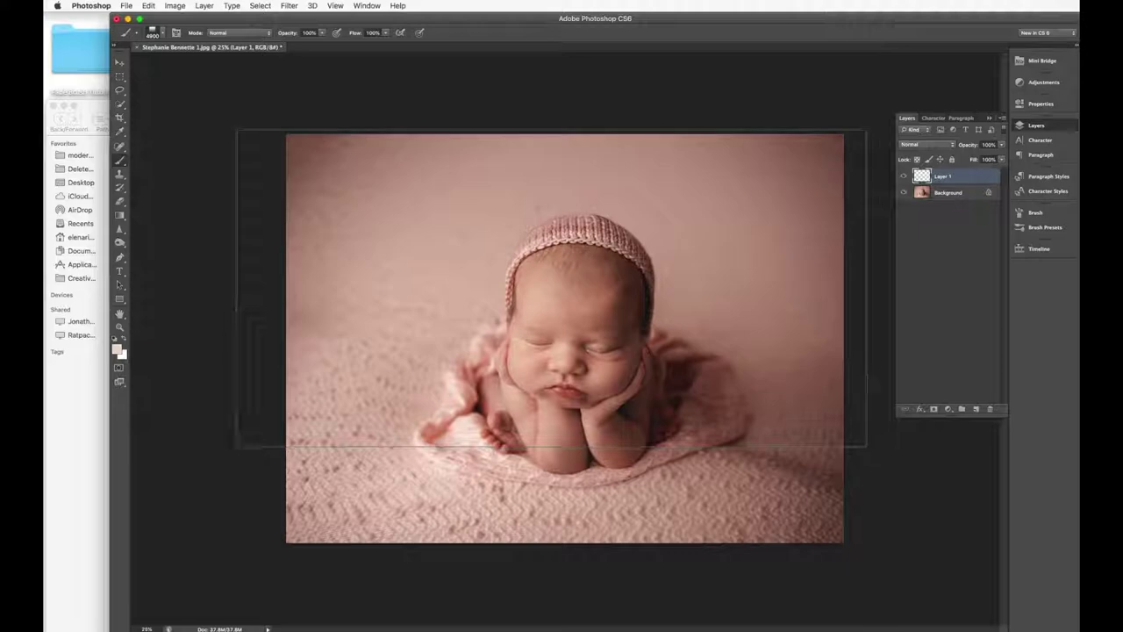
key("bracketleft")
key("bracketleft")
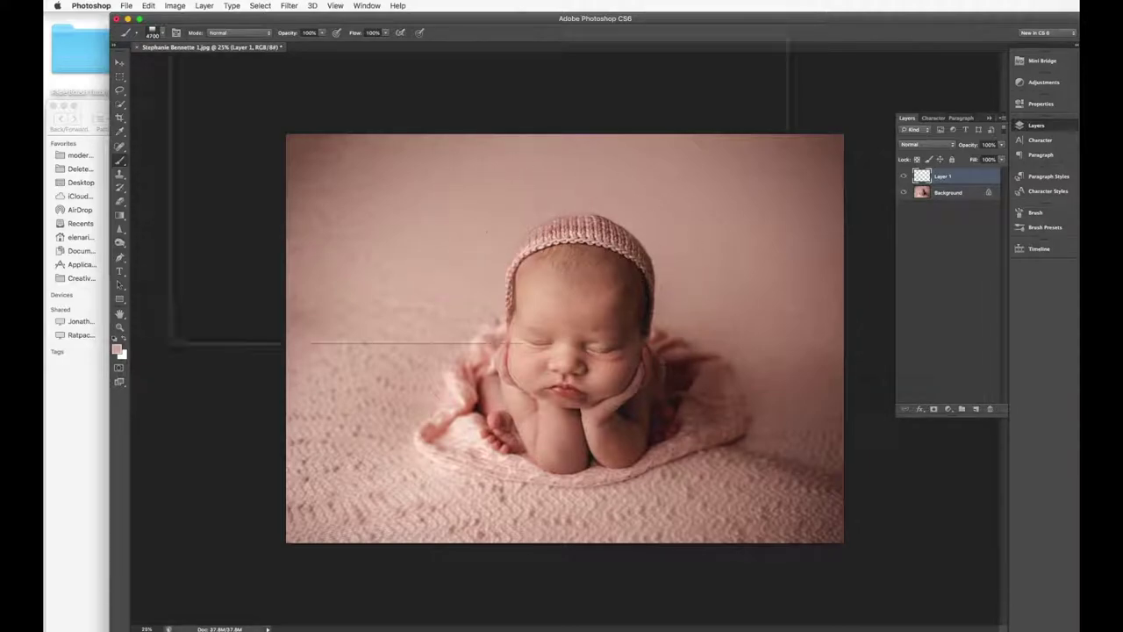
- Set the foreground colour to a light pink sampled from the backdrop just beside the baby's bonnet
left_click(117, 349)
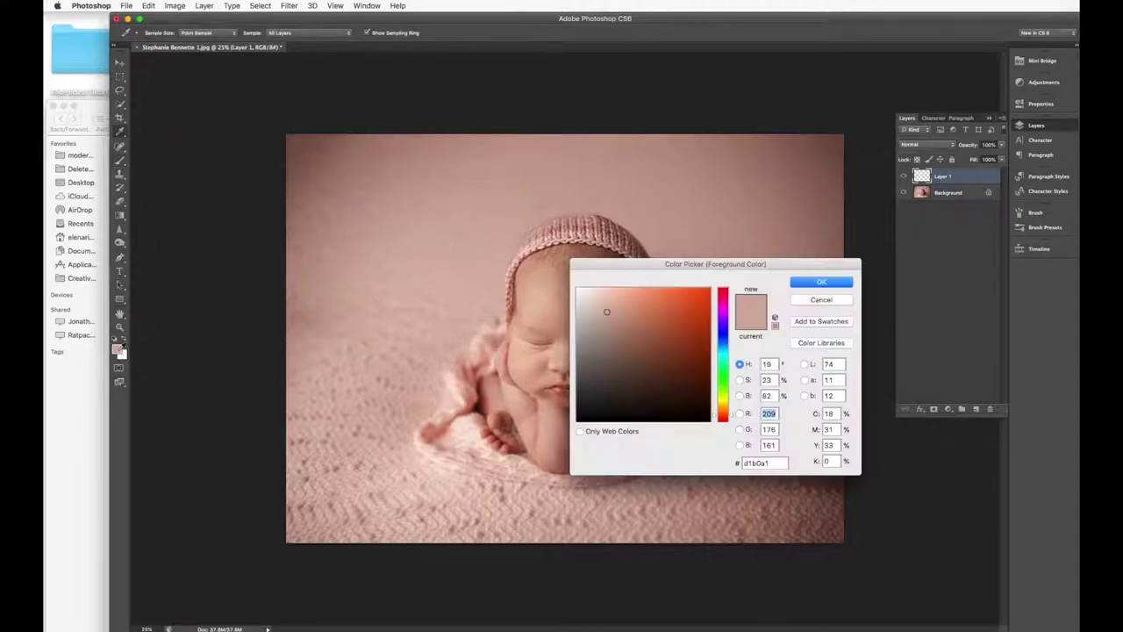
left_click(474, 261)
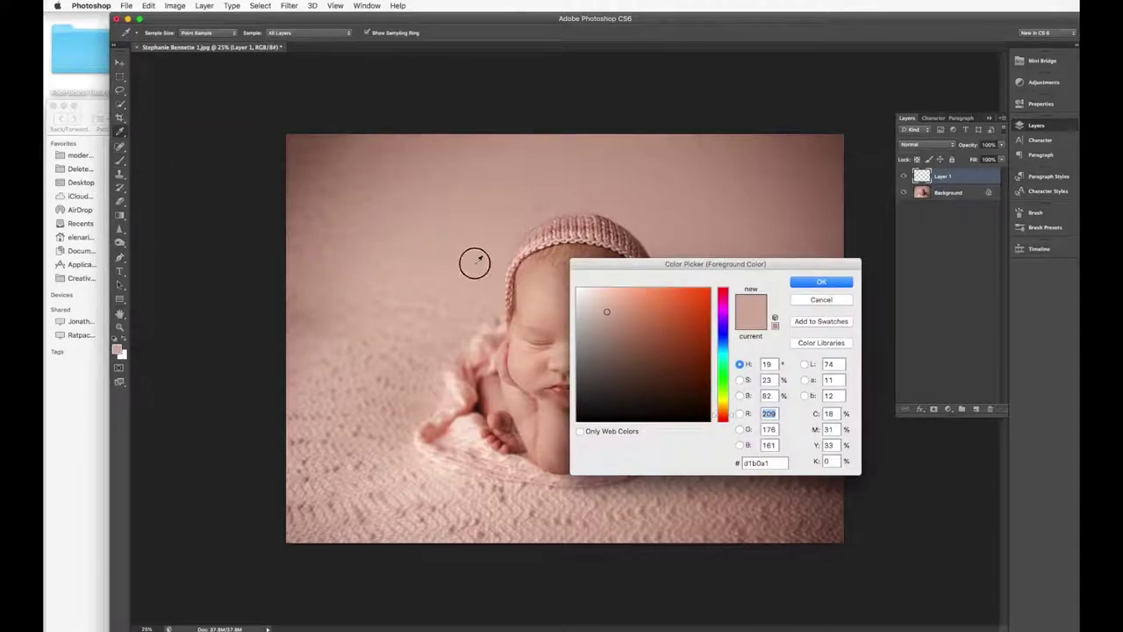
left_click(440, 201)
left_click(430, 254)
left_click(473, 252)
left_click(482, 256)
left_click(480, 263)
left_click(819, 281)
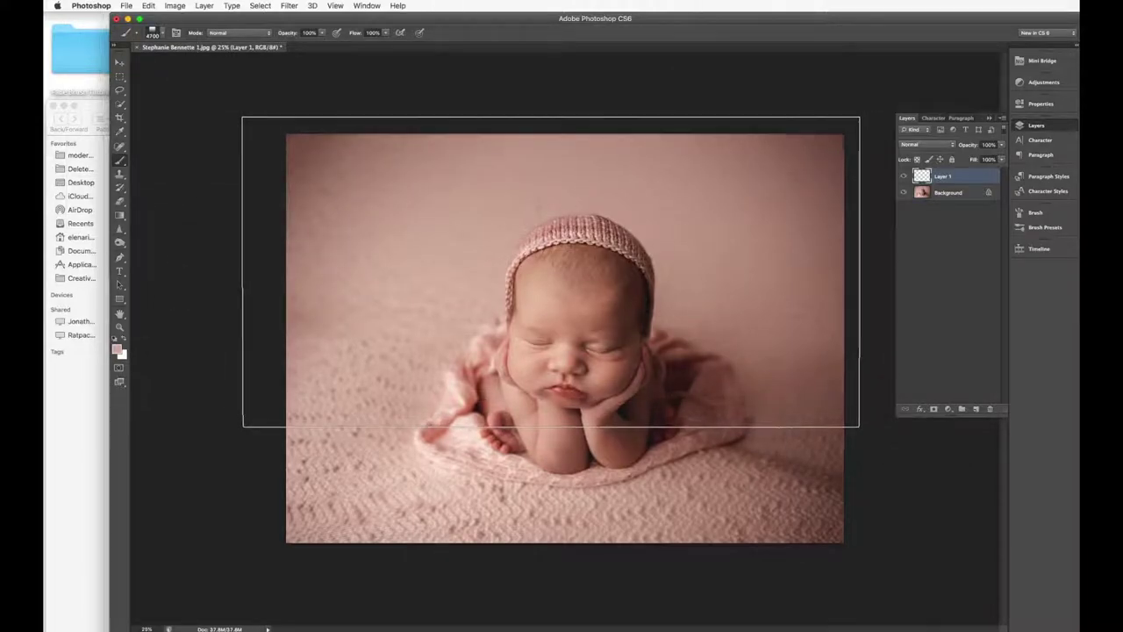
- Stamp the fade once over the upper part of the photo and erase it from the baby's face with a 1300 px eraser
left_click(559, 275)
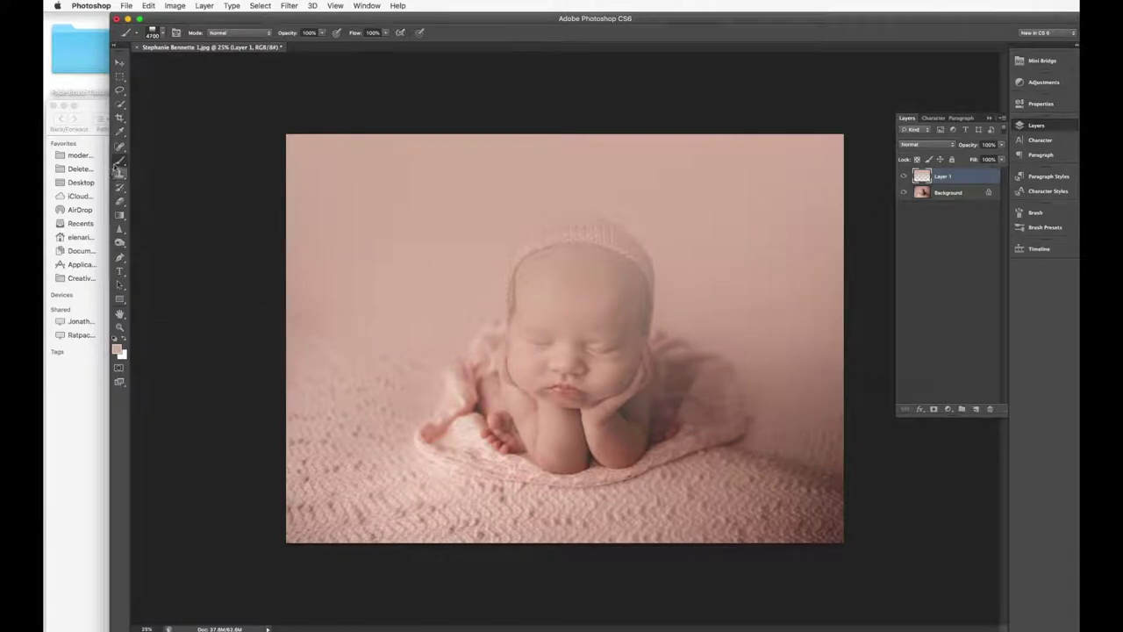
key("e")
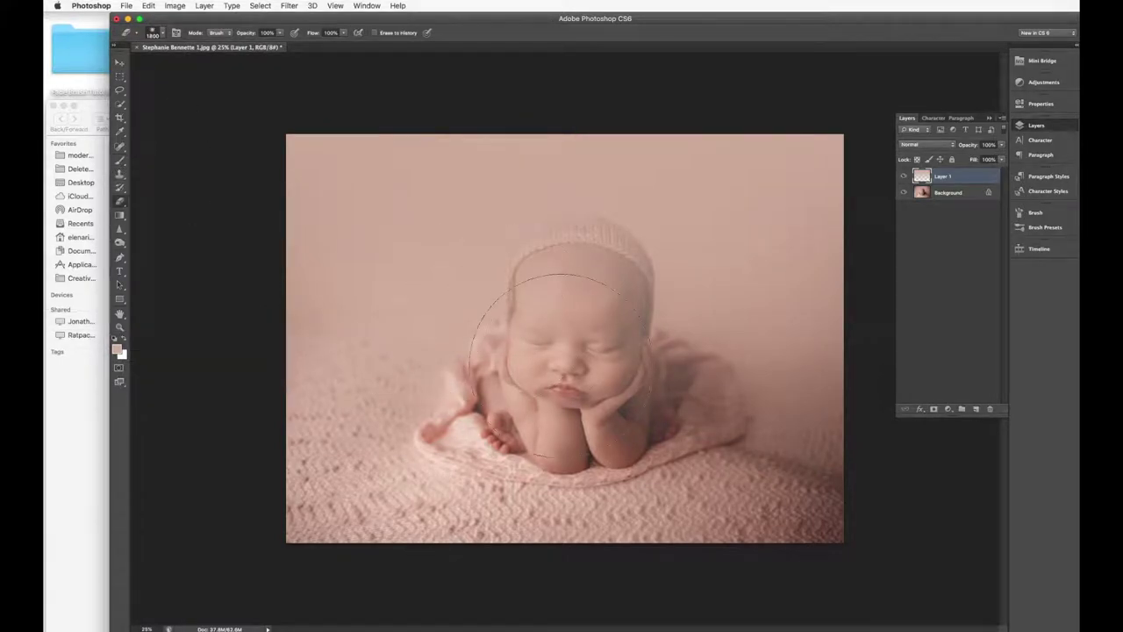
key("bracketleft")
key("bracketleft")
key("bracketleft")
key("bracketleft")
key("bracketleft")
left_click_drag(577, 404, 624, 330)
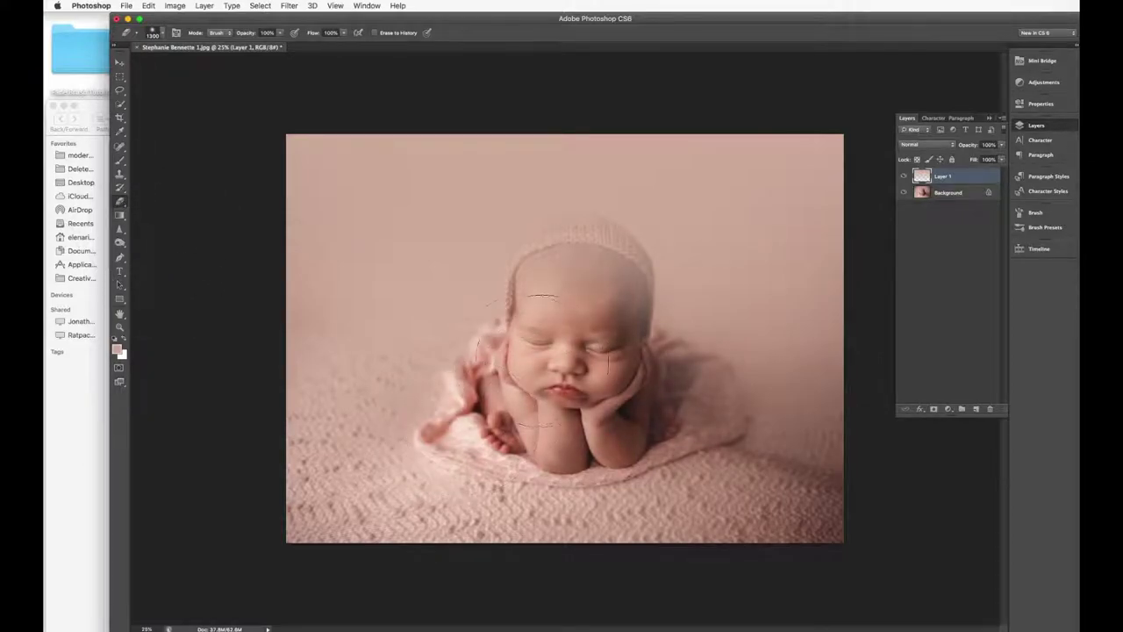
- Reduce the eraser to 600 px and erase the fade from the wrap beside the baby's arm
key("bracketleft")
key("bracketleft")
key("bracketleft")
key("bracketleft")
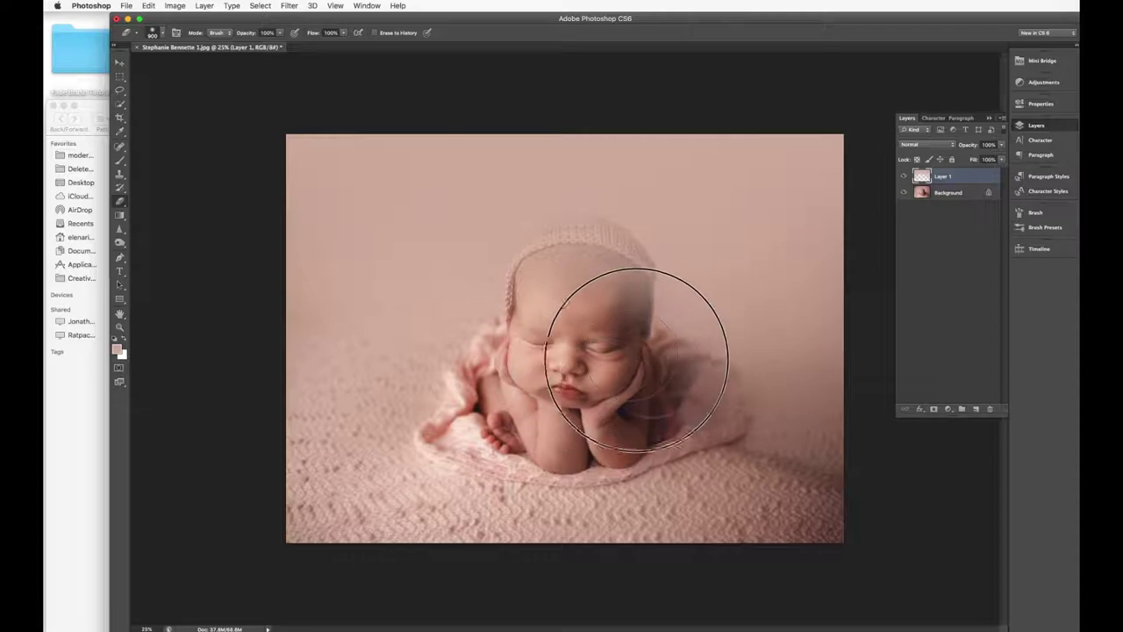
key("bracketleft")
key("bracketleft")
key("bracketleft")
left_click(667, 368)
left_click(712, 399)
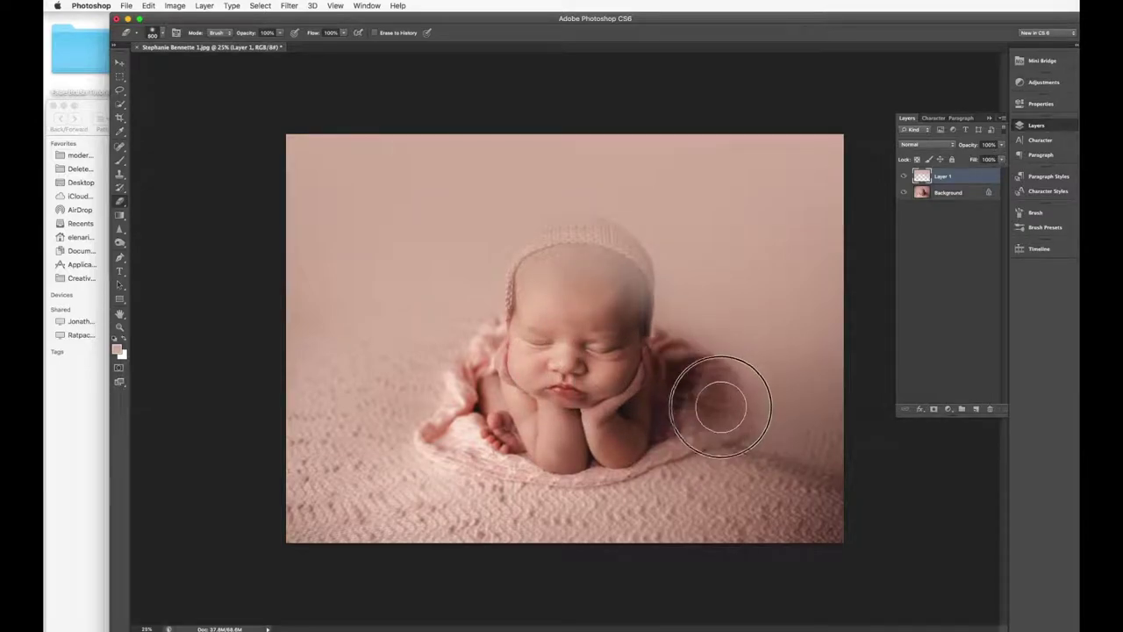
mouse_move(720, 406)
left_mouse_down()
mouse_move(671, 438)
mouse_move(605, 450)
mouse_move(557, 428)
mouse_move(651, 382)
mouse_move(571, 360)
left_mouse_up()
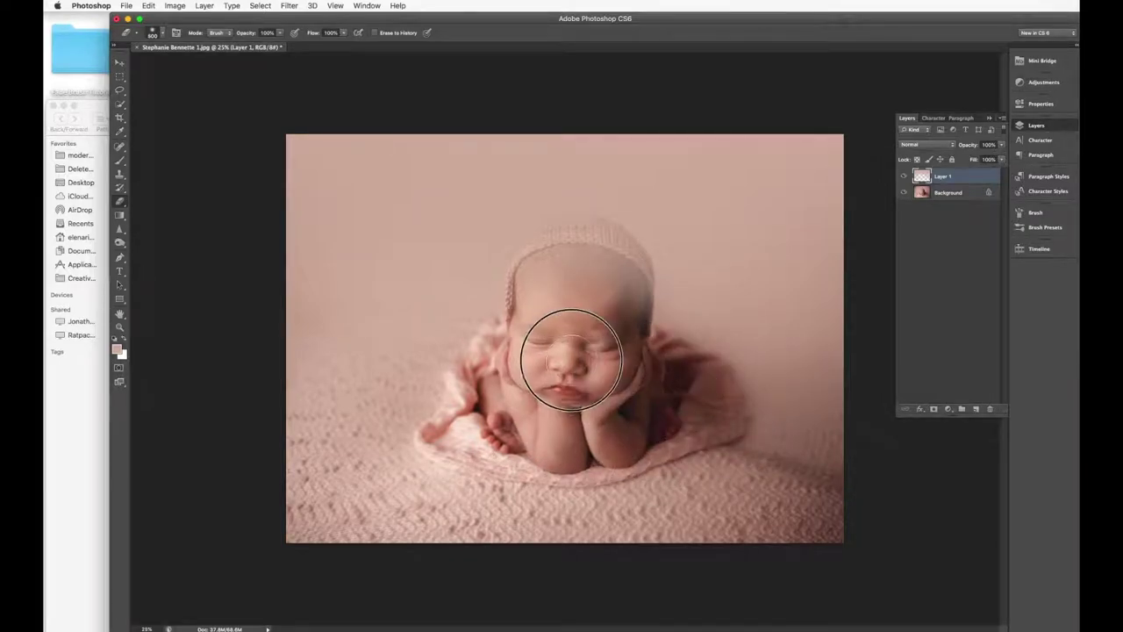
- Erase the fade from the baby's forehead, bonnet and body, adjusting the eraser size to fit the edges
key("bracketleft")
key("bracketleft")
key("bracketleft")
key("bracketleft")
mouse_move(516, 329)
left_mouse_down()
mouse_move(521, 275)
mouse_move(564, 232)
mouse_move(530, 254)
mouse_move(555, 228)
mouse_move(616, 244)
mouse_move(579, 226)
mouse_move(529, 258)
mouse_move(521, 323)
mouse_move(561, 265)
mouse_move(552, 298)
mouse_move(578, 261)
mouse_move(602, 308)
left_mouse_up()
key("bracketright")
key("bracketright")
key("bracketright")
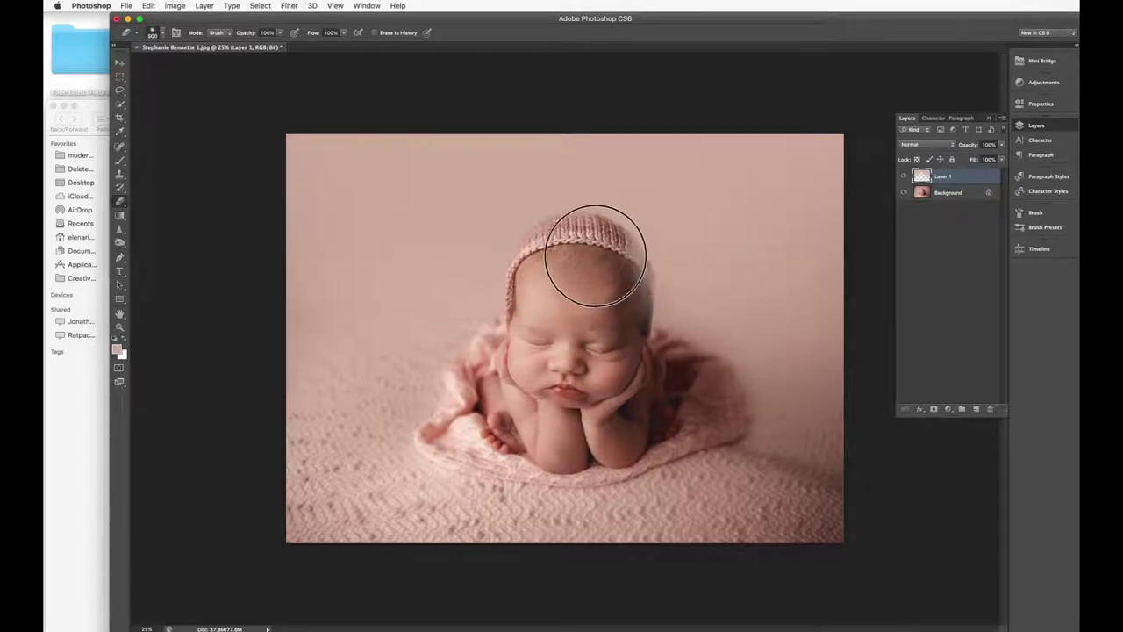
mouse_move(596, 255)
left_mouse_down()
mouse_move(621, 296)
mouse_move(607, 257)
mouse_move(629, 288)
mouse_move(626, 274)
mouse_move(615, 387)
mouse_move(644, 358)
mouse_move(537, 349)
mouse_move(559, 334)
mouse_move(513, 350)
mouse_move(484, 379)
mouse_move(554, 256)
mouse_move(594, 256)
mouse_move(578, 301)
mouse_move(462, 415)
mouse_move(548, 408)
left_mouse_up()
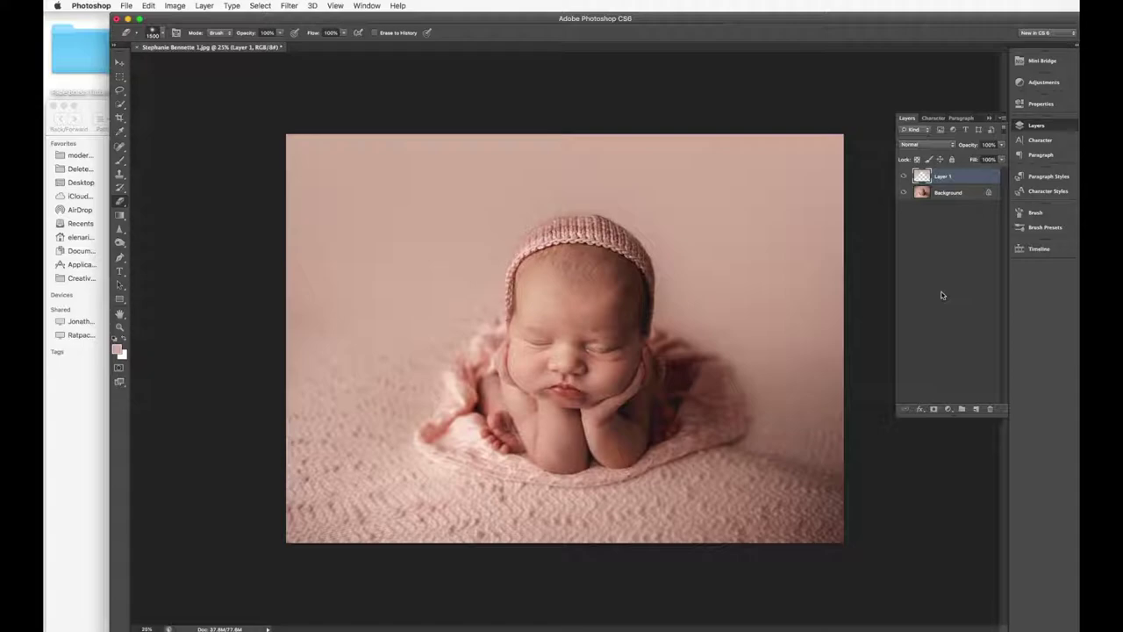
- Compare the photo with and without the fade by hiding and showing Layer 1
left_click(904, 179)
left_click(904, 179)
left_click(903, 178)
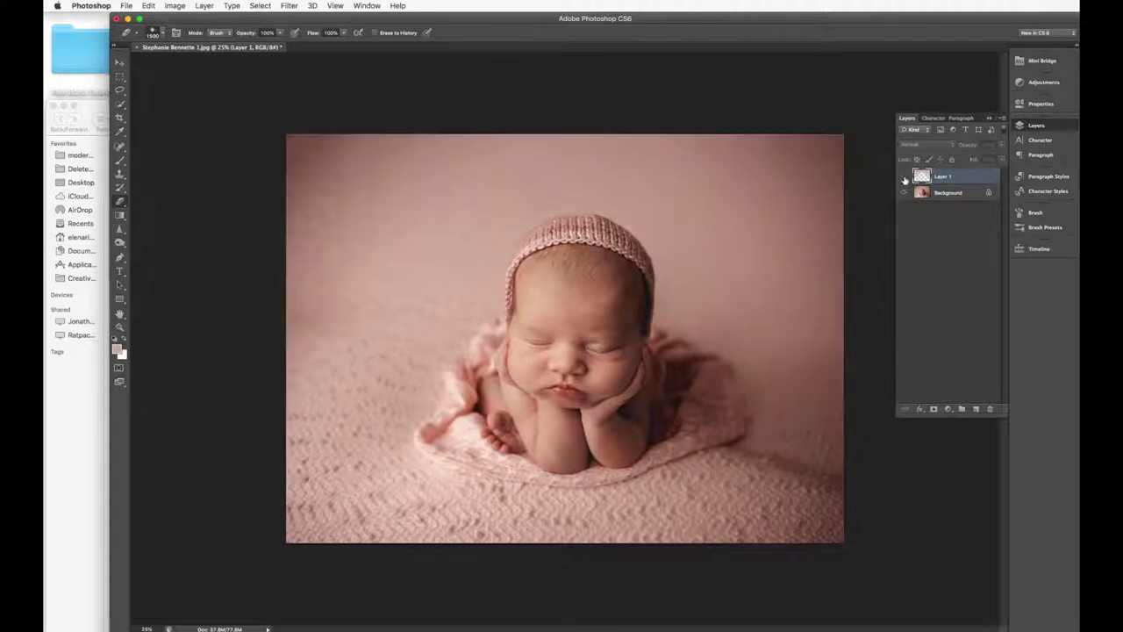
left_click(904, 178)
- Delete the faded layer and start over with the fade brush on a new empty layer above the photo
key("b")
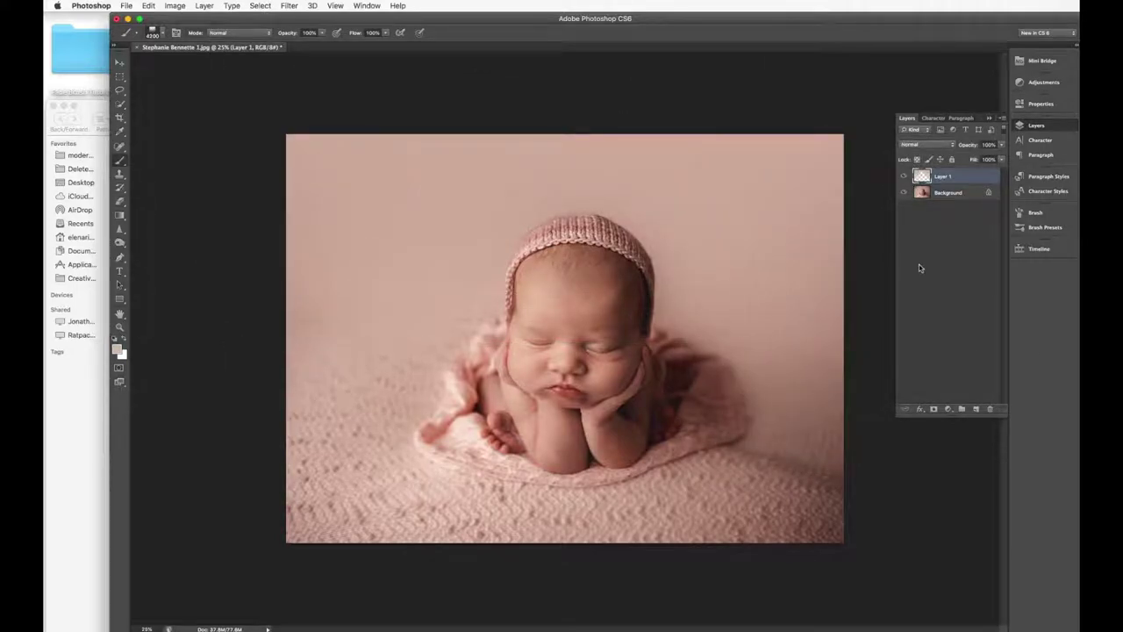
key("BackSpace")
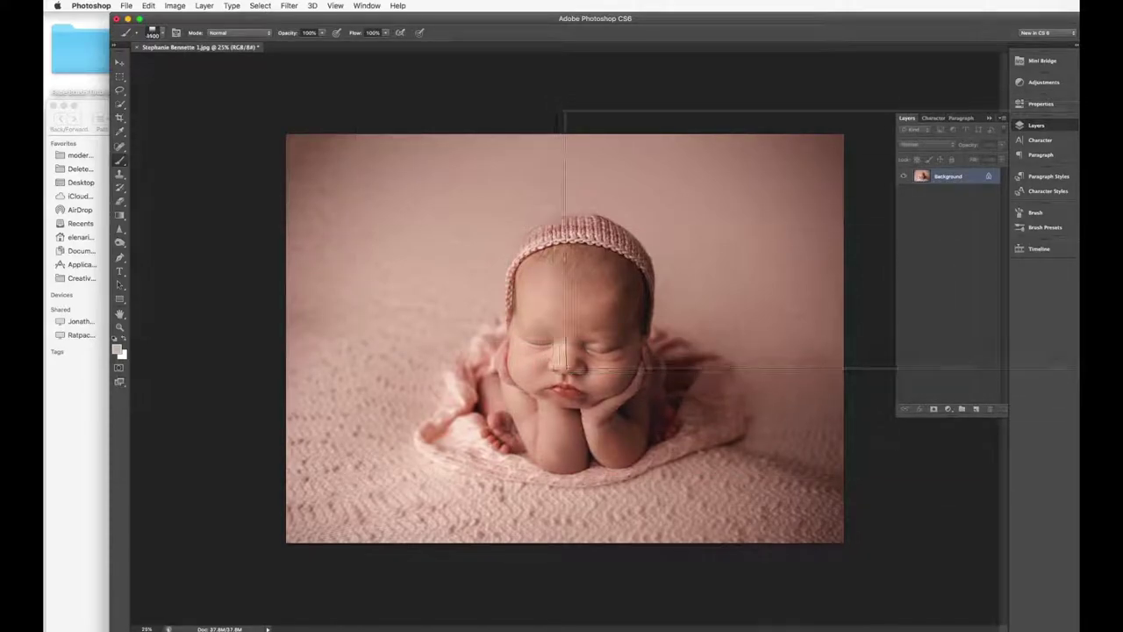
key("super+z")
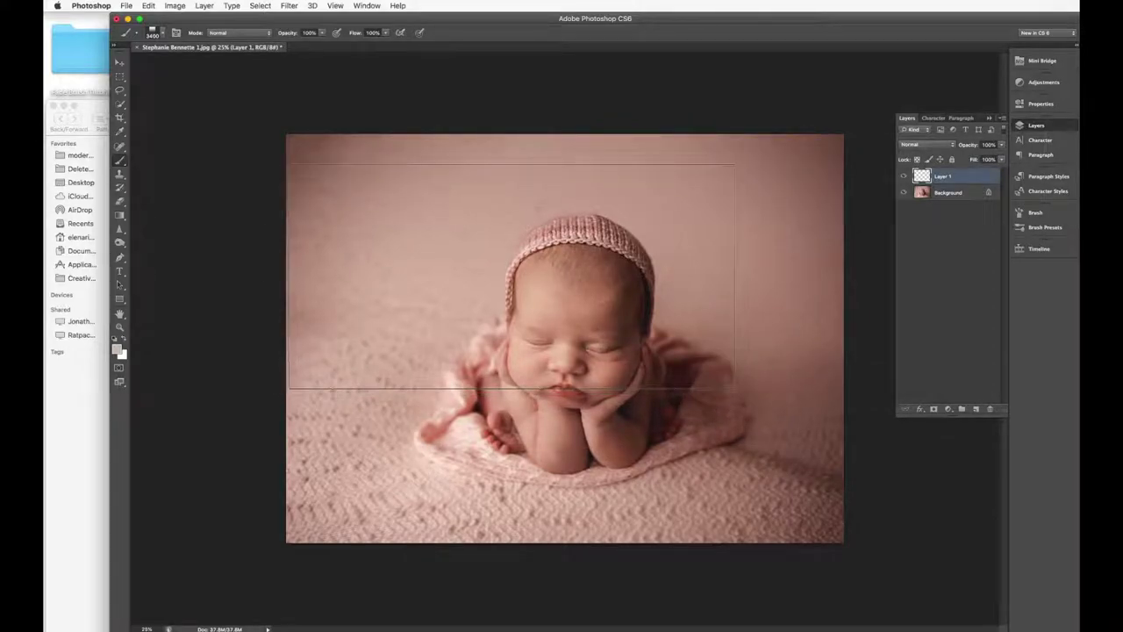
- Stamp the fade in a pink sampled from the backdrop, and stretch it to cover the whole photo
left_click(677, 253, "alt")
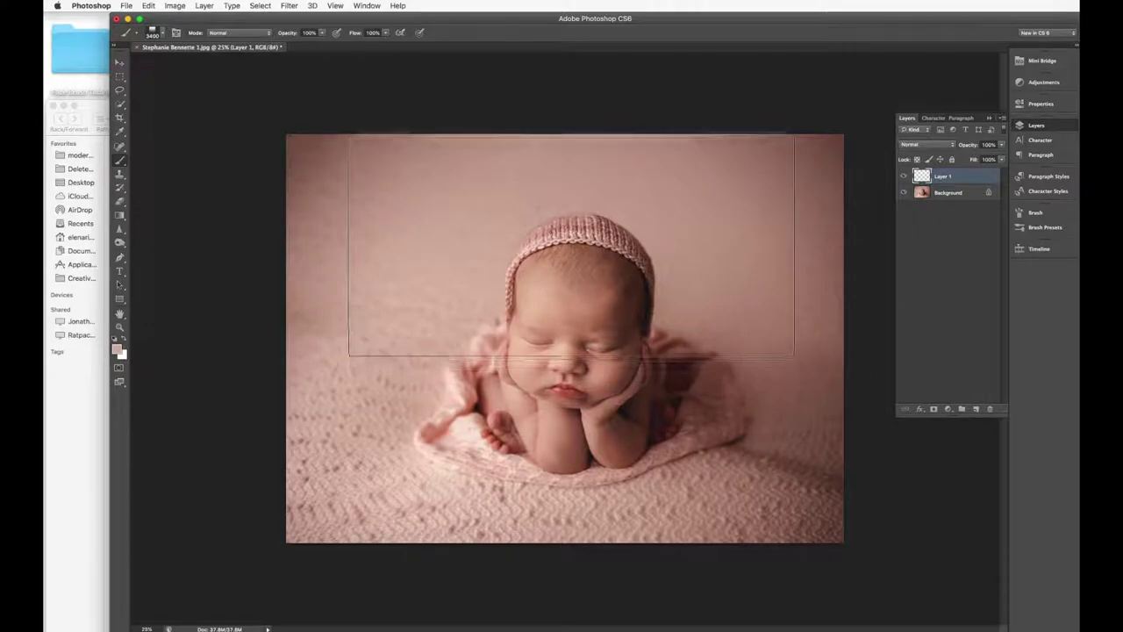
left_click(570, 248)
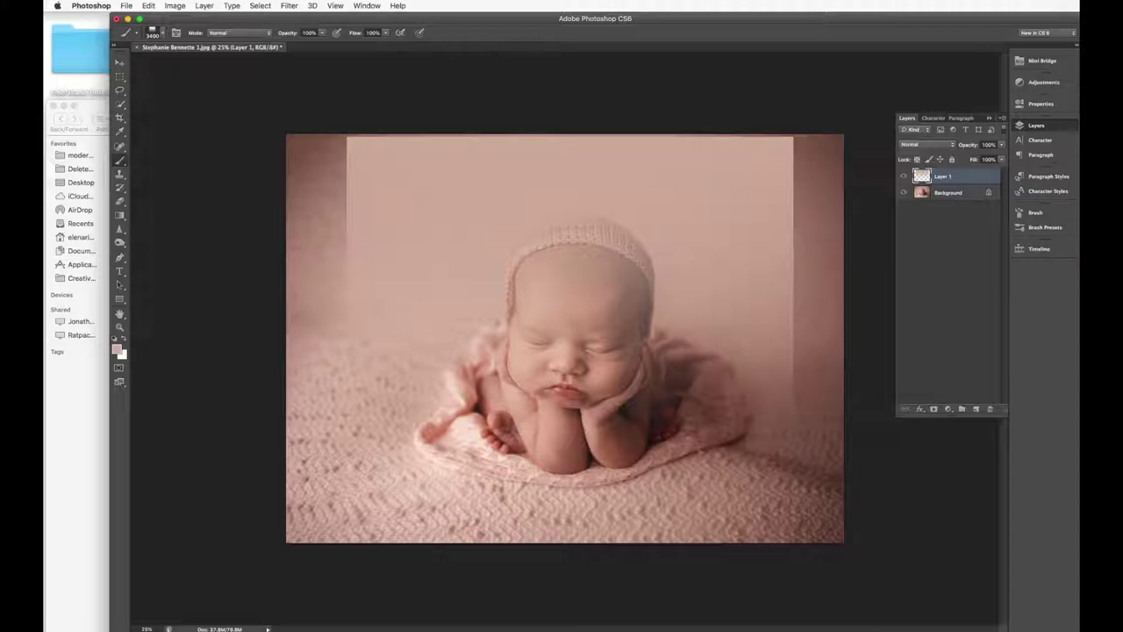
key("super+t")
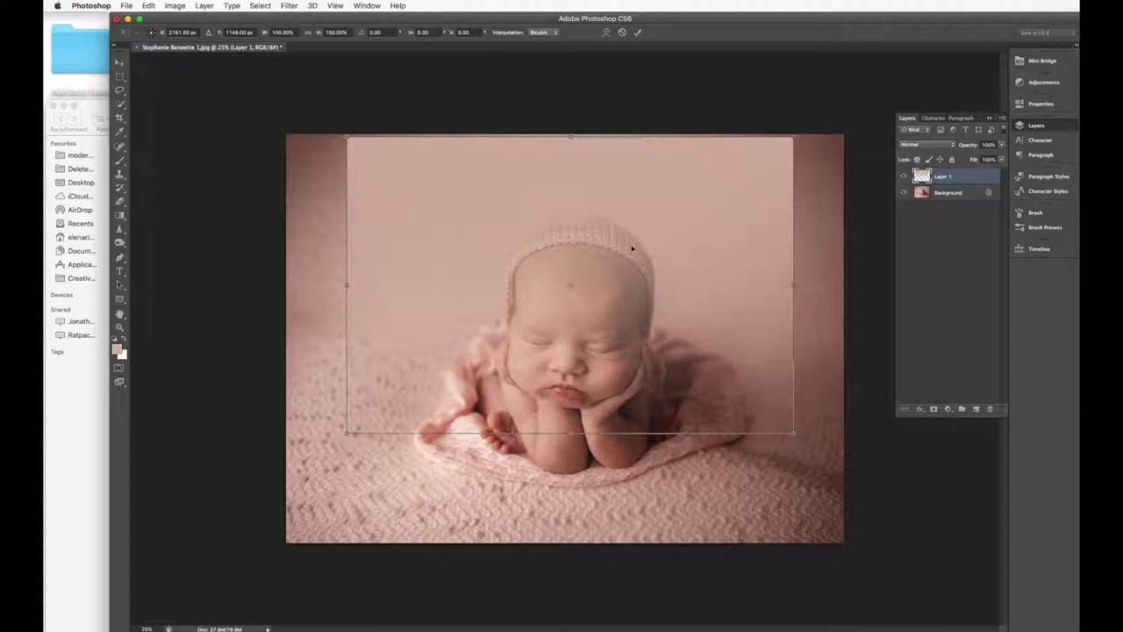
left_click_drag(631, 249, 582, 231)
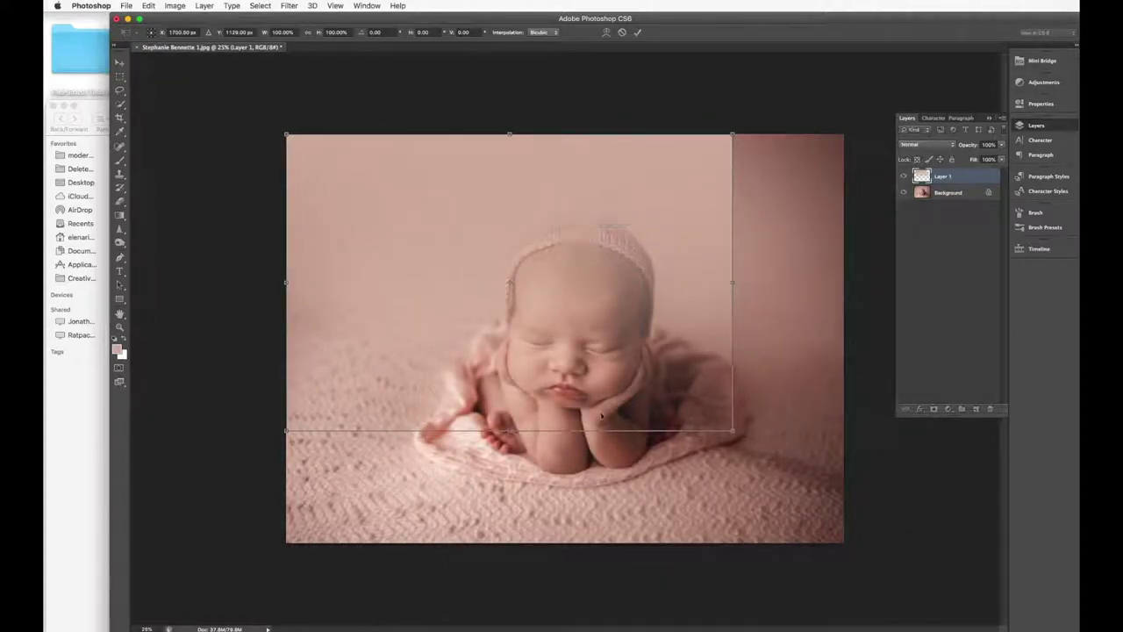
left_click_drag(731, 430, 844, 542)
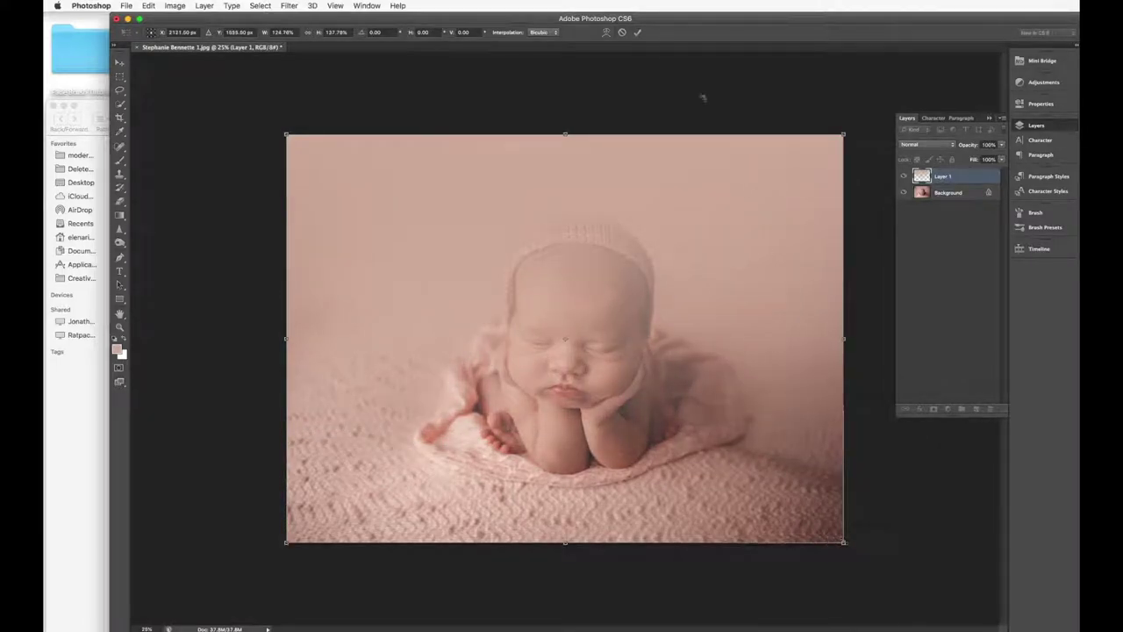
left_click(638, 33)
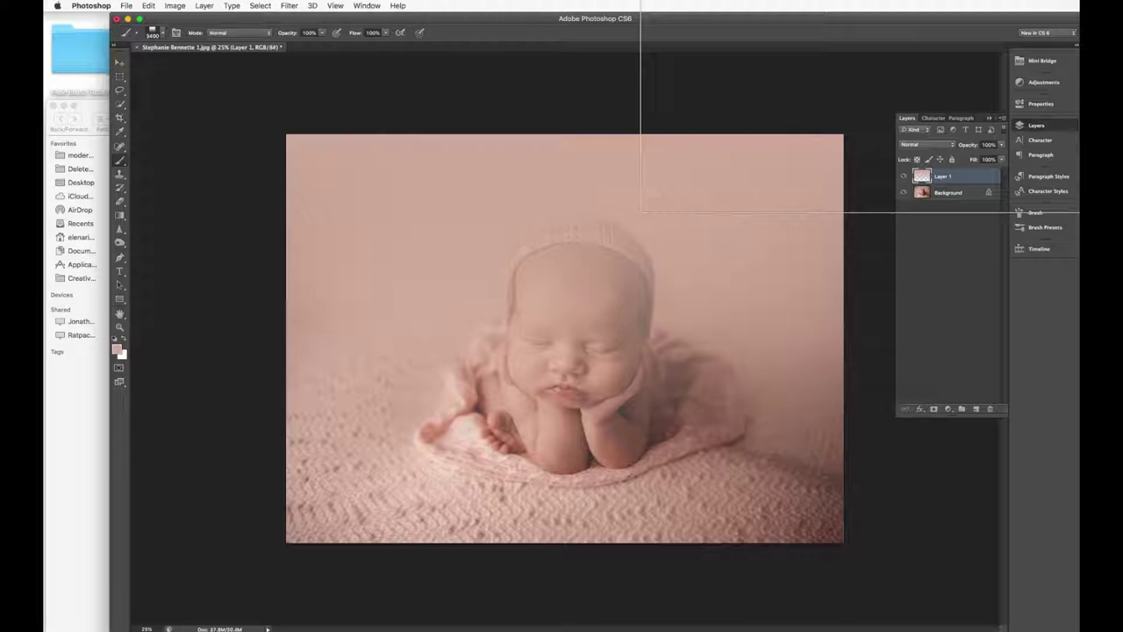
- Erase the fade from the baby, bonnet and wrap with the eraser at 100% opacity
key("e")
left_click(567, 377)
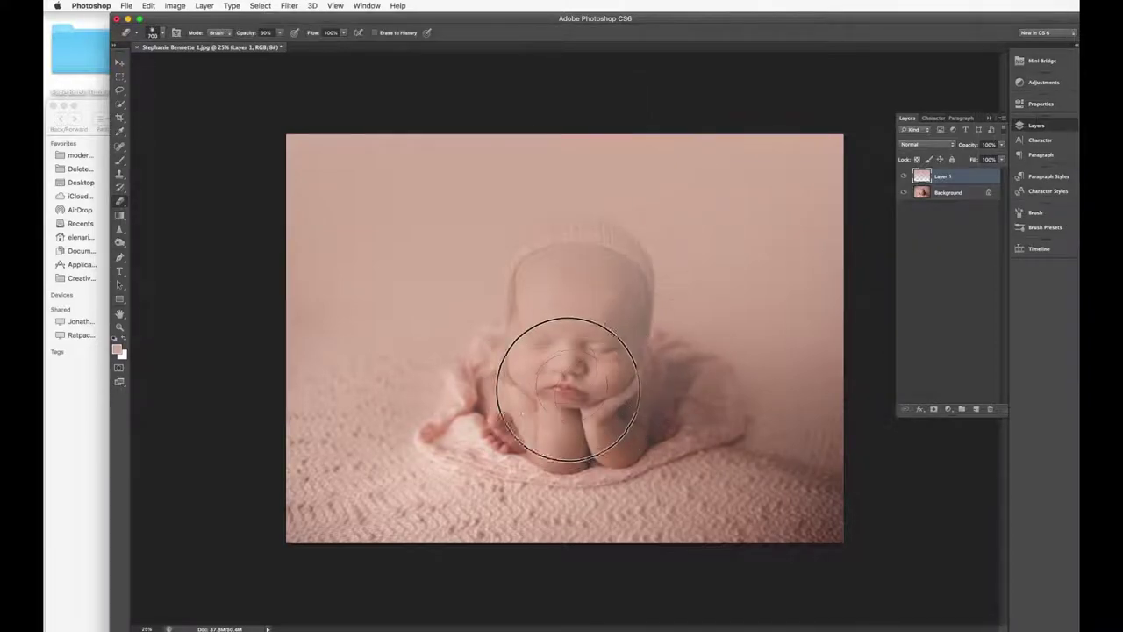
key("0")
mouse_move(579, 351)
left_mouse_down()
mouse_move(537, 368)
mouse_move(543, 276)
mouse_move(573, 255)
mouse_move(605, 265)
mouse_move(625, 328)
mouse_move(583, 271)
mouse_move(485, 421)
mouse_move(536, 339)
mouse_move(555, 439)
mouse_move(600, 397)
mouse_move(670, 415)
mouse_move(606, 451)
mouse_move(702, 441)
mouse_move(705, 393)
mouse_move(586, 346)
mouse_move(578, 409)
mouse_move(555, 359)
mouse_move(484, 405)
mouse_move(461, 433)
mouse_move(468, 444)
mouse_move(593, 446)
mouse_move(683, 427)
mouse_move(704, 410)
mouse_move(544, 315)
mouse_move(548, 282)
mouse_move(566, 263)
mouse_move(613, 266)
mouse_move(621, 285)
mouse_move(612, 327)
mouse_move(601, 262)
mouse_move(566, 254)
mouse_move(544, 326)
left_mouse_up()
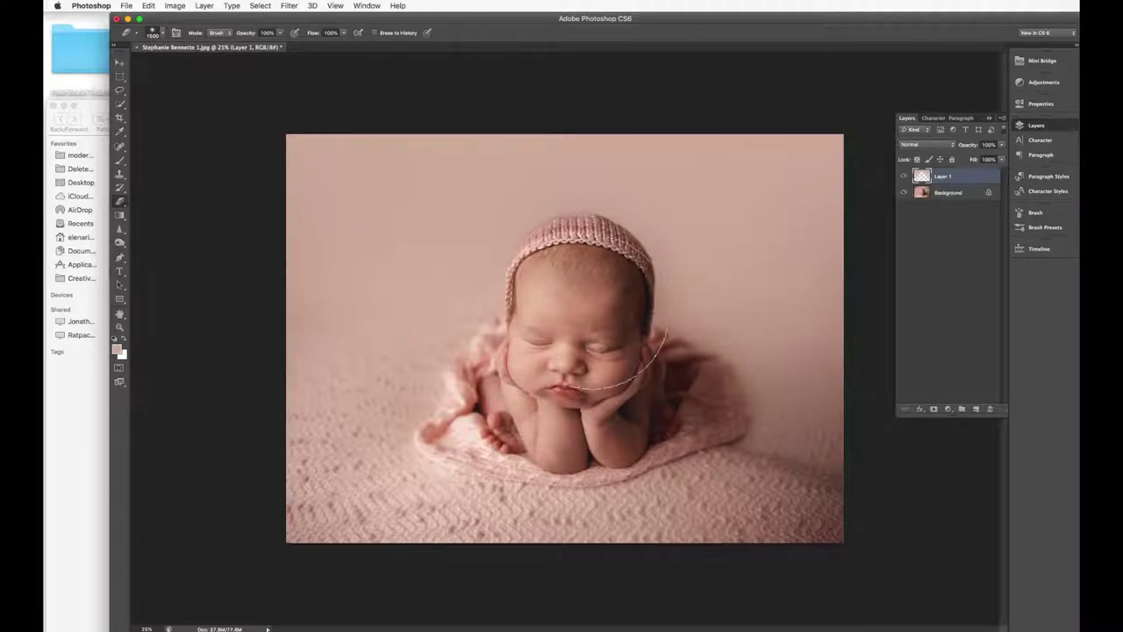
- Open the second pink newborn photo from the Fade Brush Tutorial folder in Finder, and select the last 2500 px fade brush
left_click(61, 400)
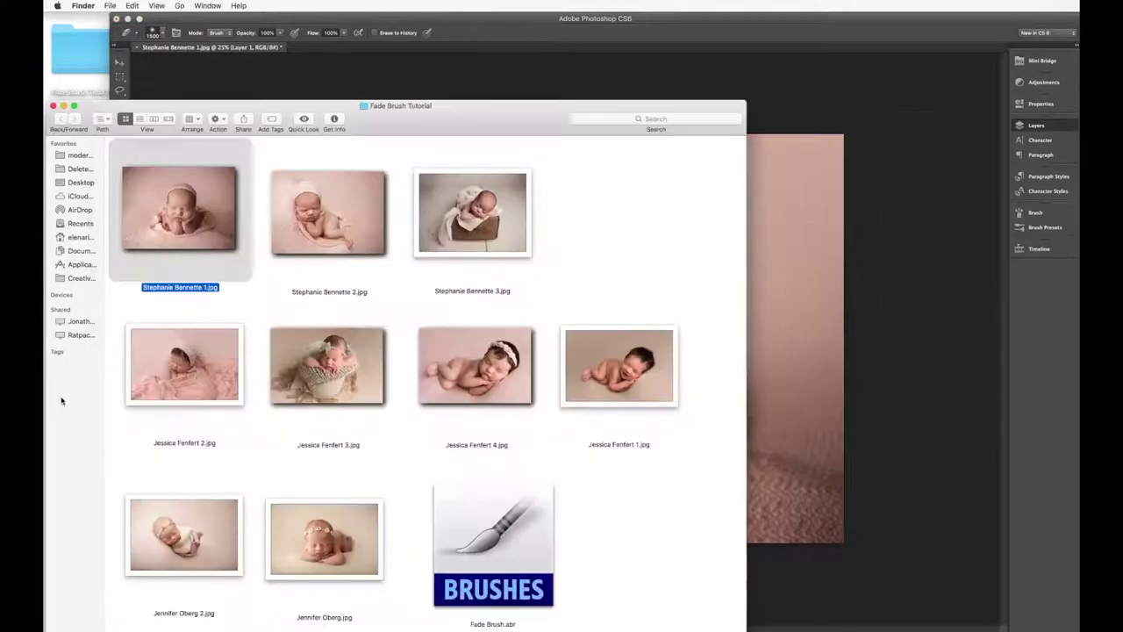
left_click(321, 230)
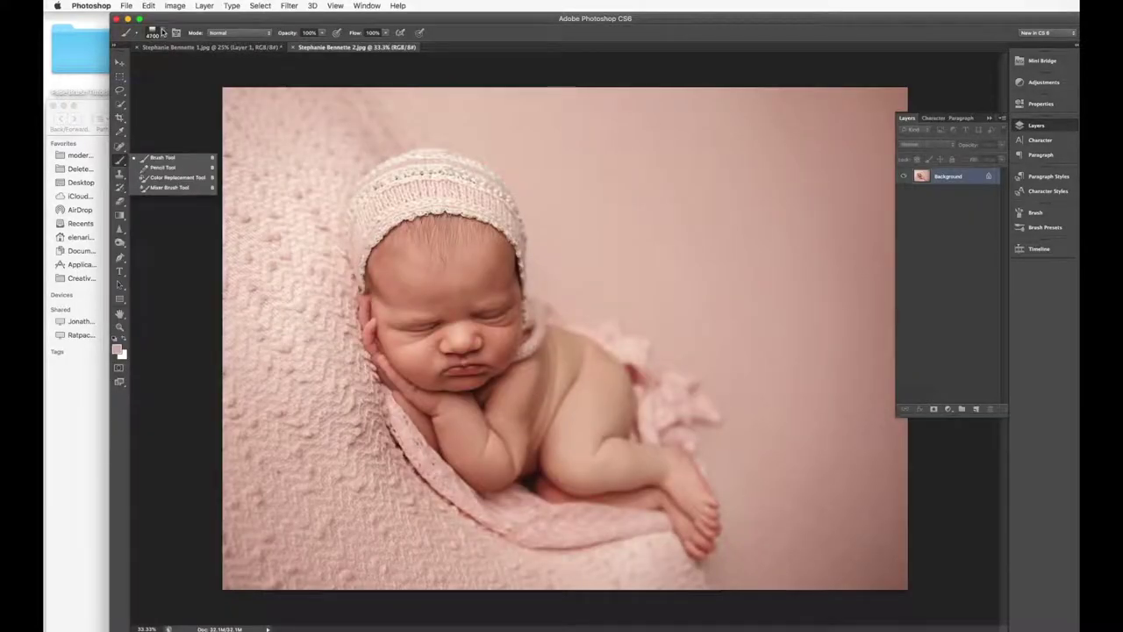
left_click(162, 33)
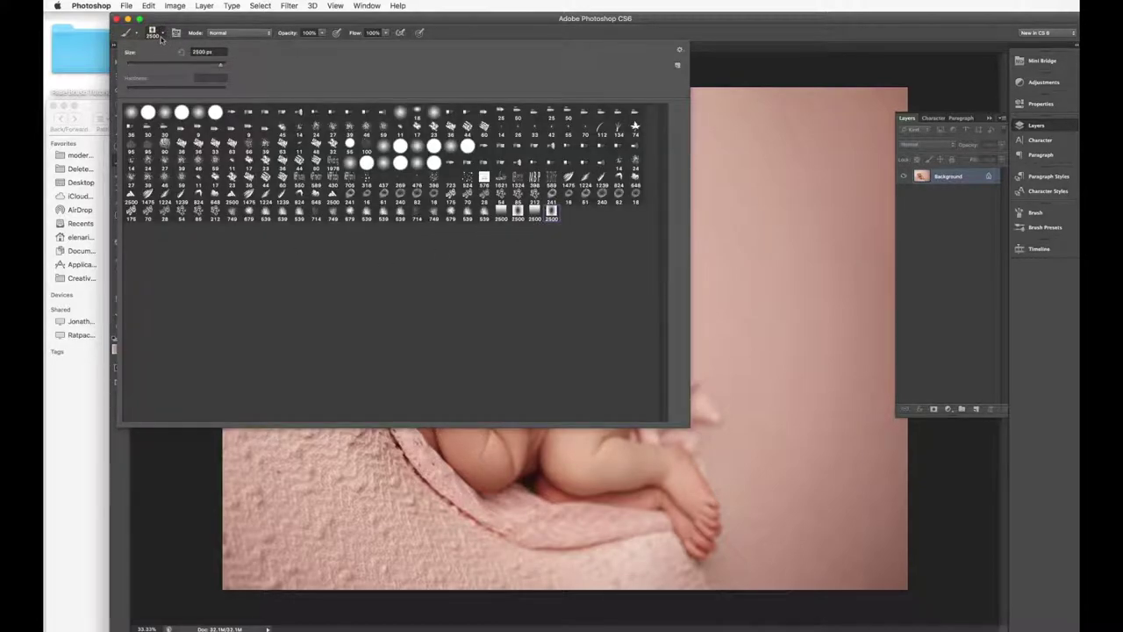
left_click(162, 35)
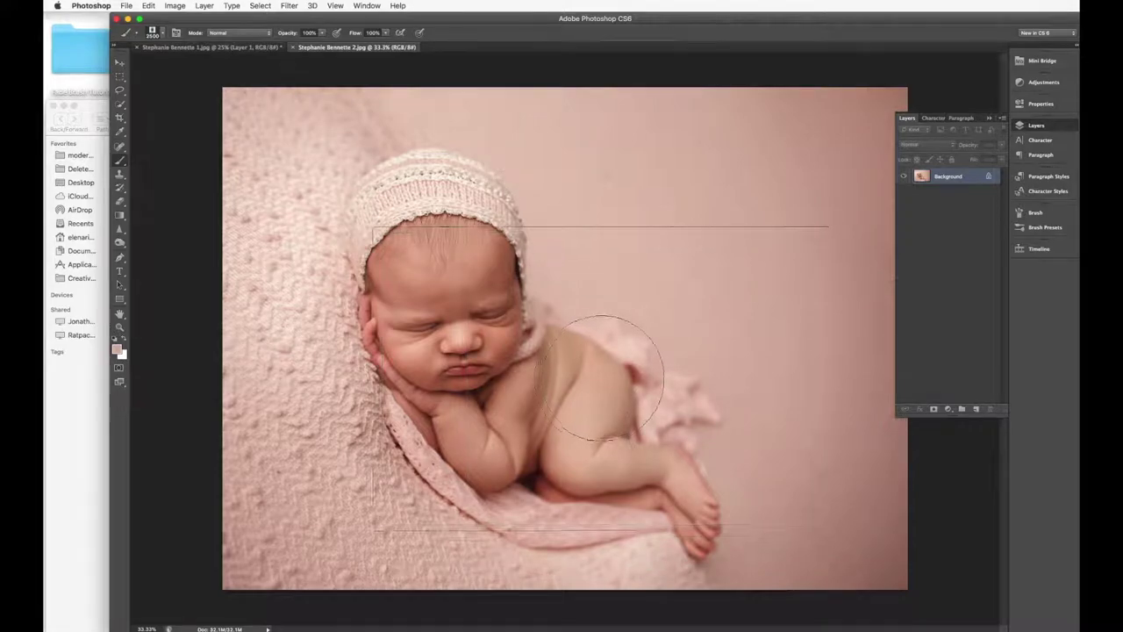
- Enlarge the fade brush to 5000 px and stamp the fade around the baby's face on a new layer
key("]")
key("]")
key("]")
key("]")
key("]")
key("]")
key("]")
key("]")
key("]")
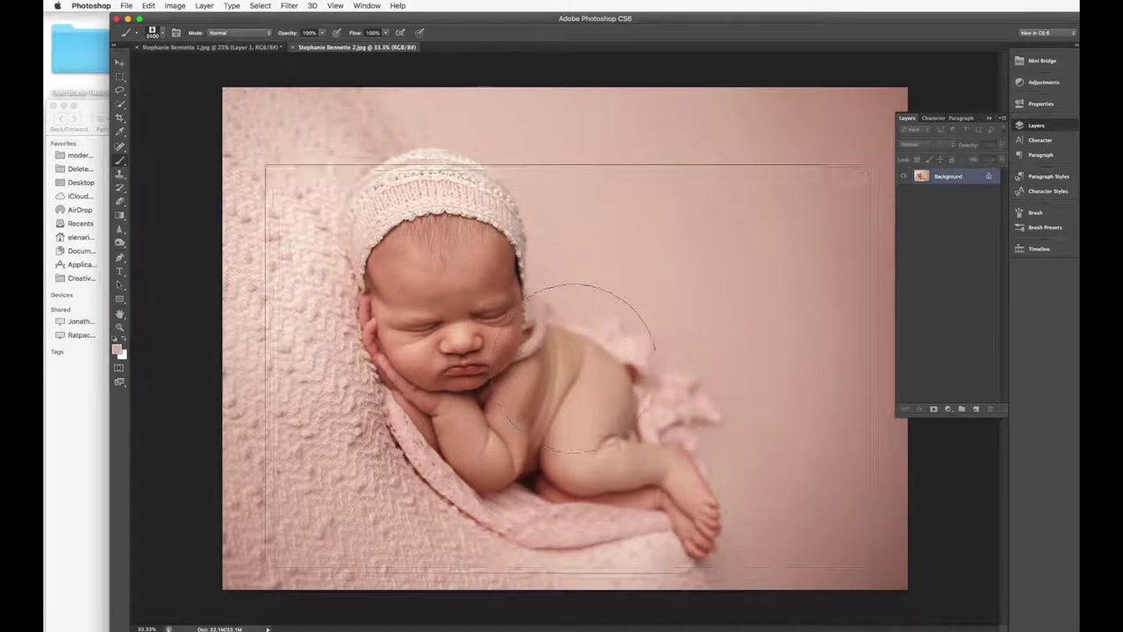
key("]")
key("]")
key("]")
key("]")
key("]")
key("]")
key("]")
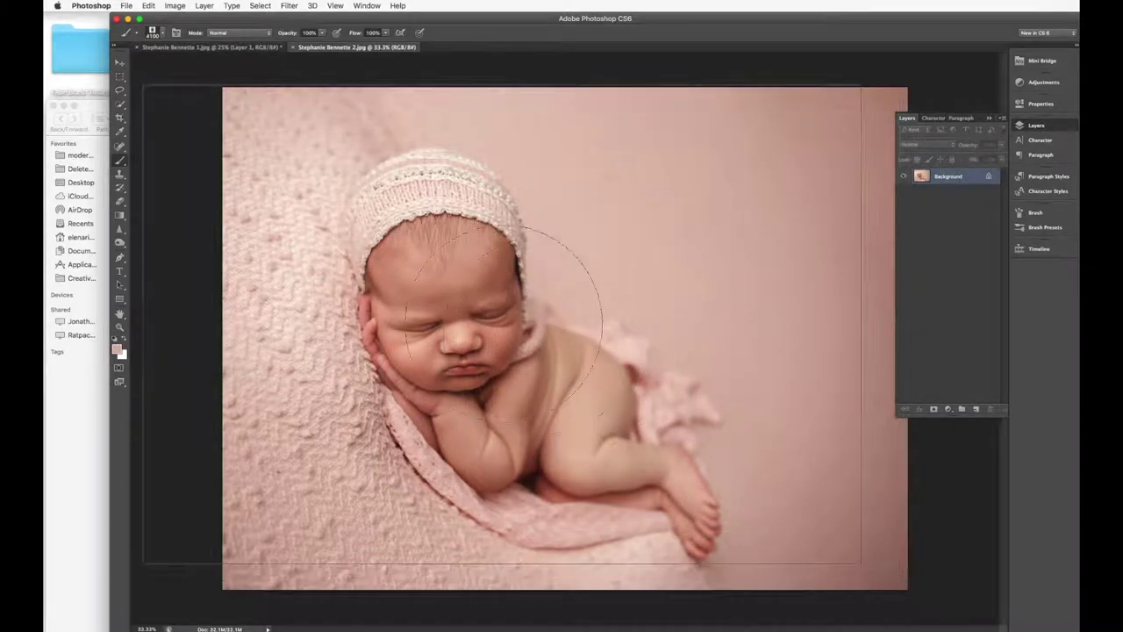
key("]")
key("]")
key("]")
key("]")
key("]")
key("]")
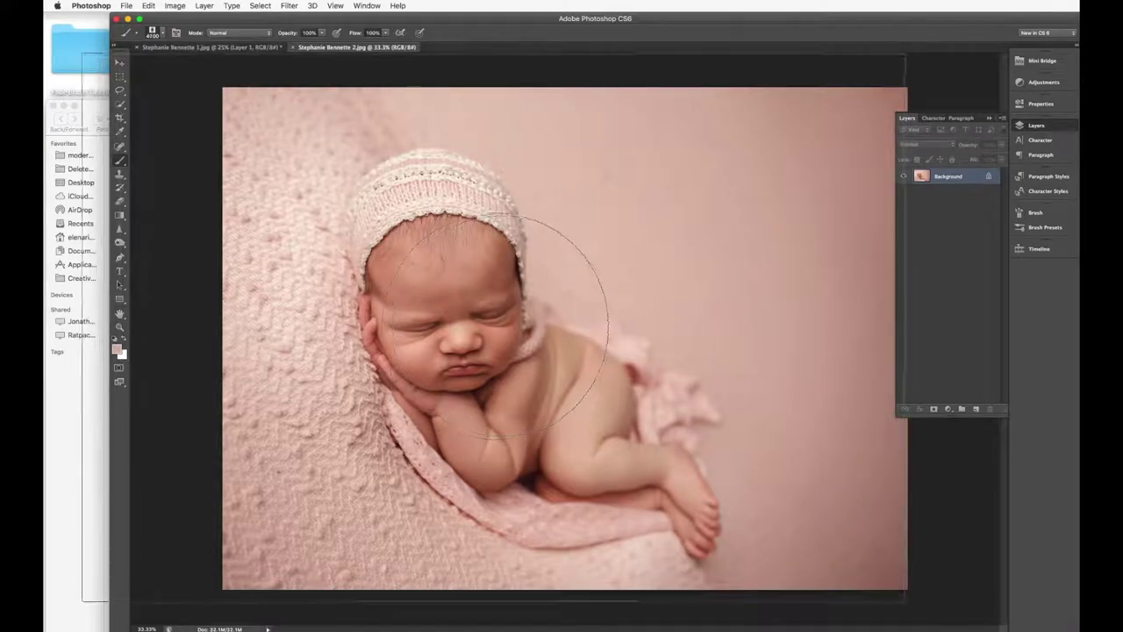
key("]")
key("]")
key("]")
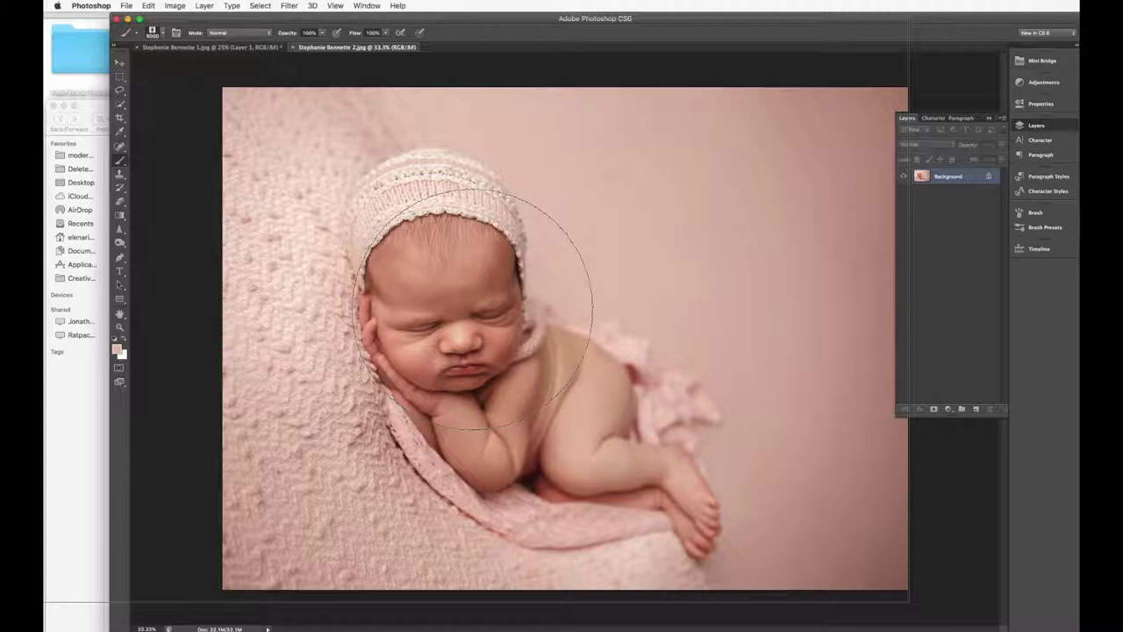
key("super+shift+n")
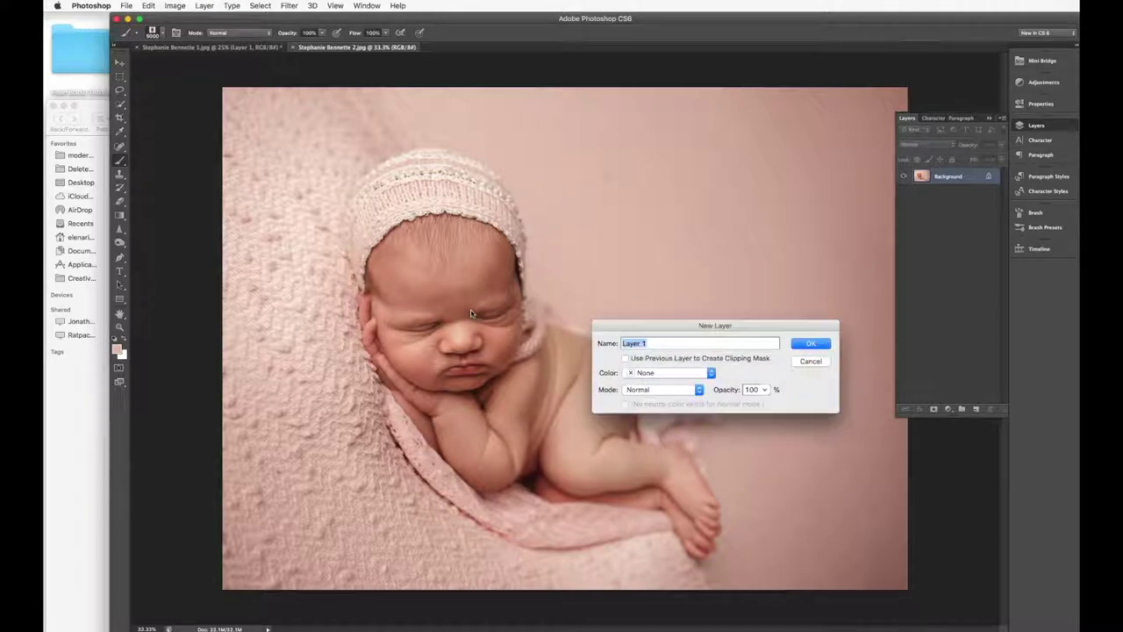
key("Return")
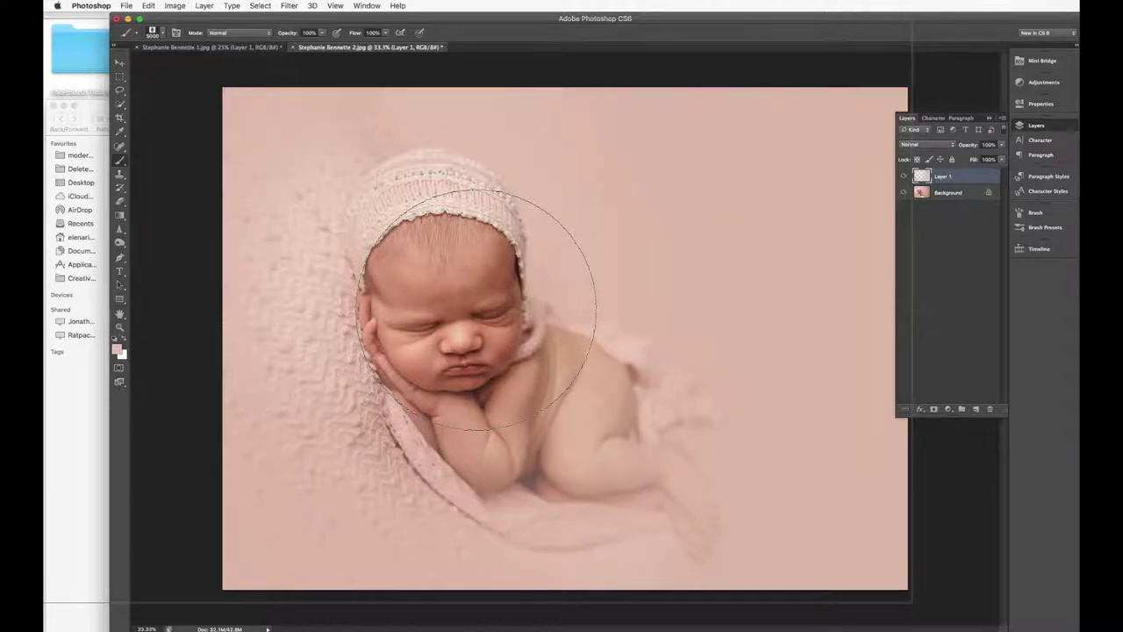
- Erase the fade from the baby, bonnet and wrap, and compare the photo with Layer 1 hidden and shown
key("e")
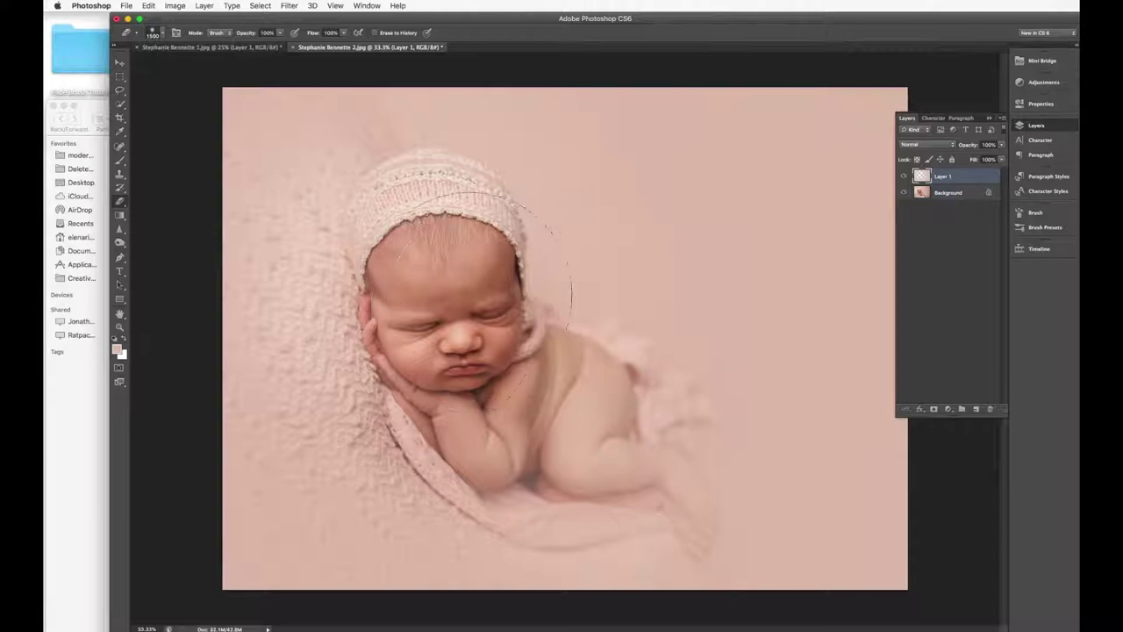
mouse_move(463, 264)
left_mouse_down()
mouse_move(481, 225)
mouse_move(460, 201)
mouse_move(407, 195)
mouse_move(378, 259)
mouse_move(389, 341)
mouse_move(433, 409)
mouse_move(501, 465)
mouse_move(434, 391)
mouse_move(554, 509)
mouse_move(526, 496)
mouse_move(505, 451)
mouse_move(618, 458)
mouse_move(543, 399)
mouse_move(585, 386)
mouse_move(532, 357)
mouse_move(624, 420)
mouse_move(640, 484)
mouse_move(678, 497)
mouse_move(687, 515)
mouse_move(618, 506)
mouse_move(690, 528)
mouse_move(656, 434)
mouse_move(573, 421)
mouse_move(499, 335)
mouse_move(422, 216)
mouse_move(395, 280)
mouse_move(423, 401)
mouse_move(551, 497)
mouse_move(546, 448)
mouse_move(452, 279)
mouse_move(446, 216)
mouse_move(465, 228)
mouse_move(427, 196)
left_mouse_up()
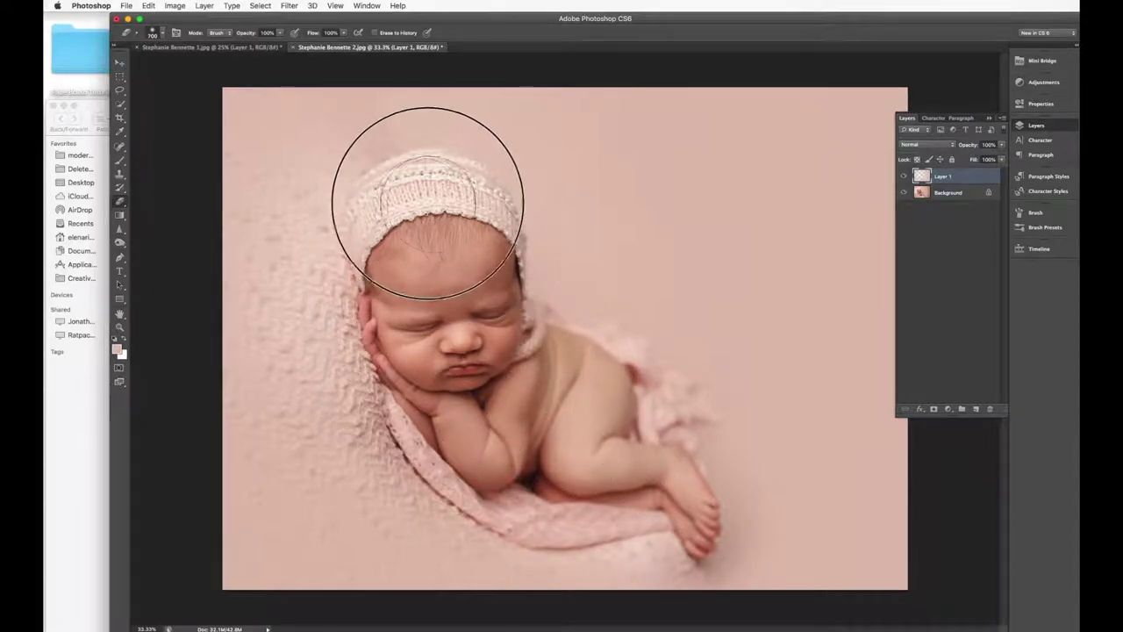
left_click(904, 177)
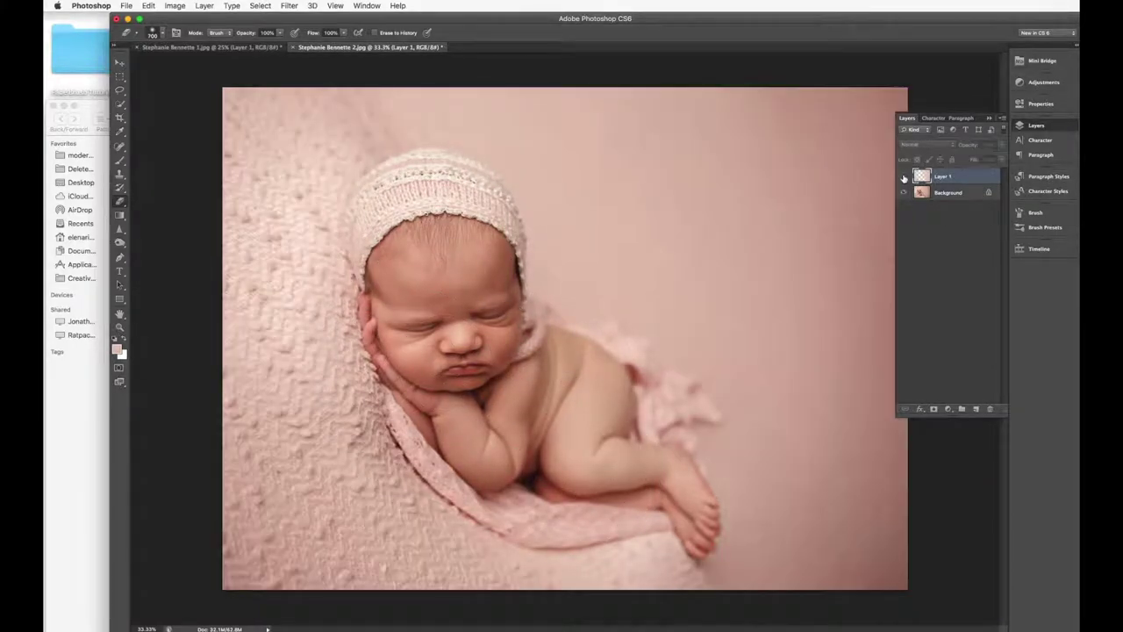
left_click(903, 177)
left_click(903, 177)
left_click(904, 177)
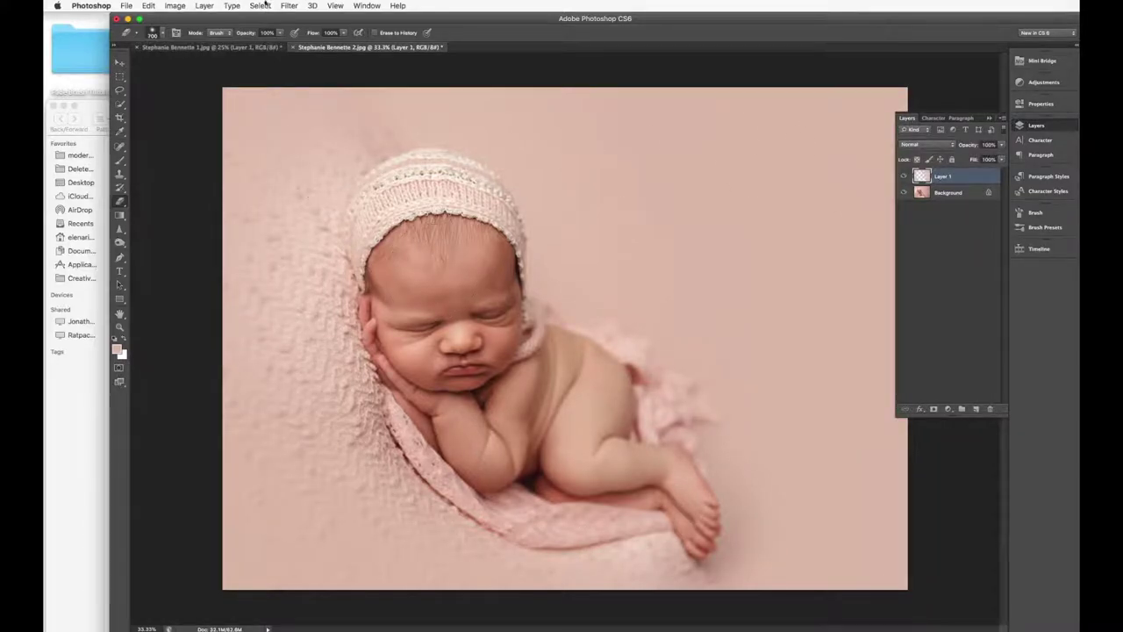
- Partially erase the fade from the textured blanket beside the bonnet, using eraser opacities of 20% and 30%
key("2")
mouse_move(336, 188)
left_mouse_down()
mouse_move(367, 195)
mouse_move(366, 181)
mouse_move(388, 203)
left_mouse_up()
key("3")
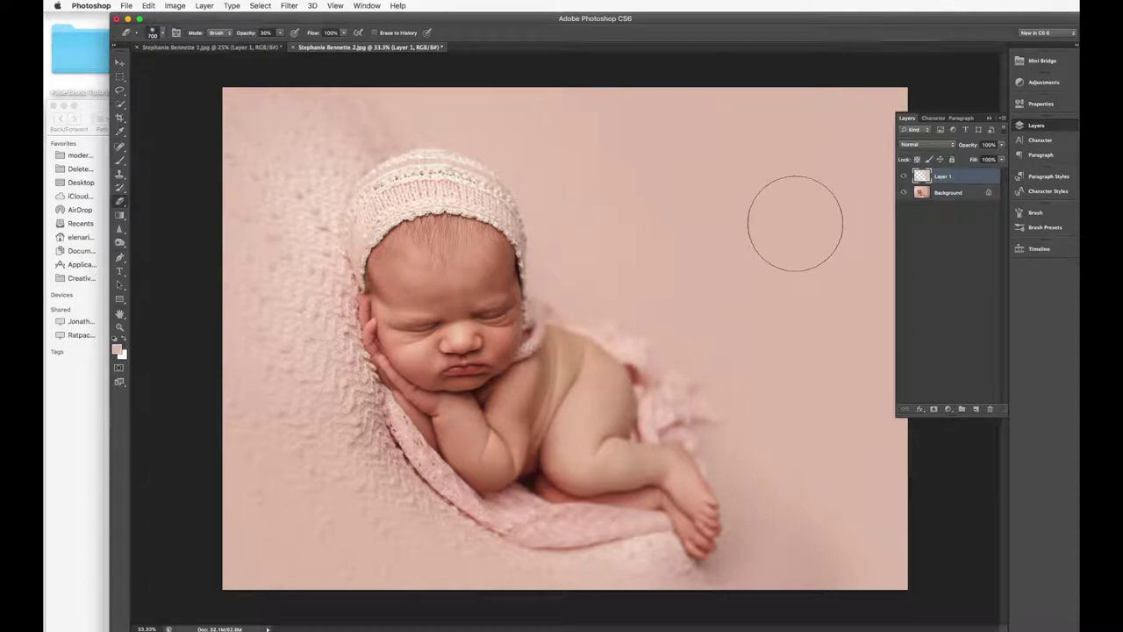
- Open the photo of the baby in the wooden crate from the Finder folder and add a new empty layer
left_click(78, 434)
left_click(472, 212)
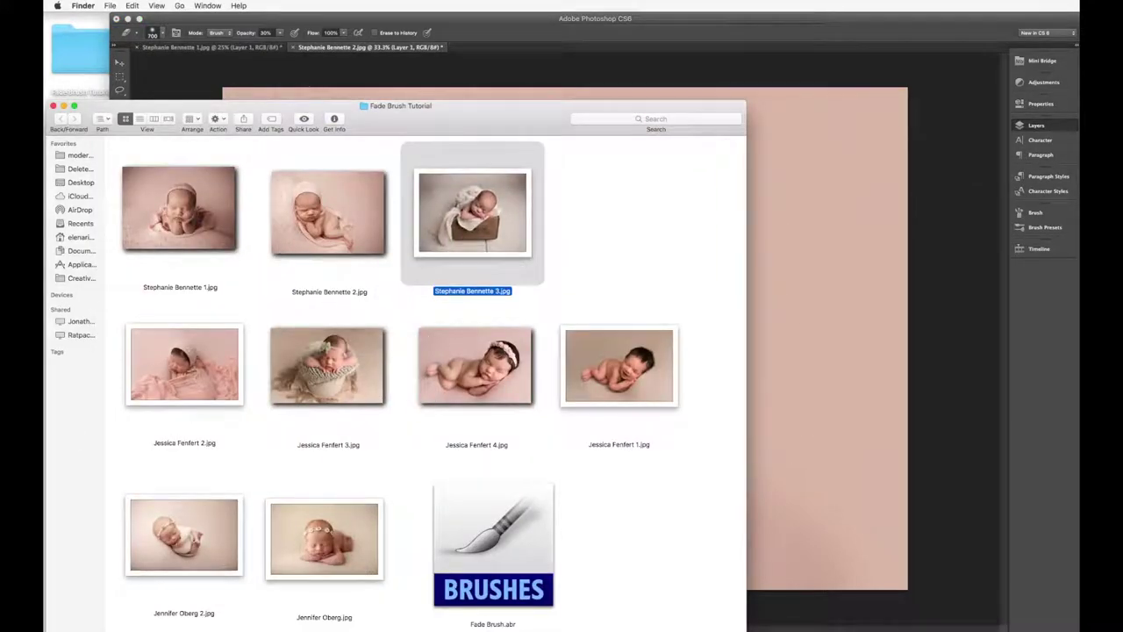
double_click(472, 212)
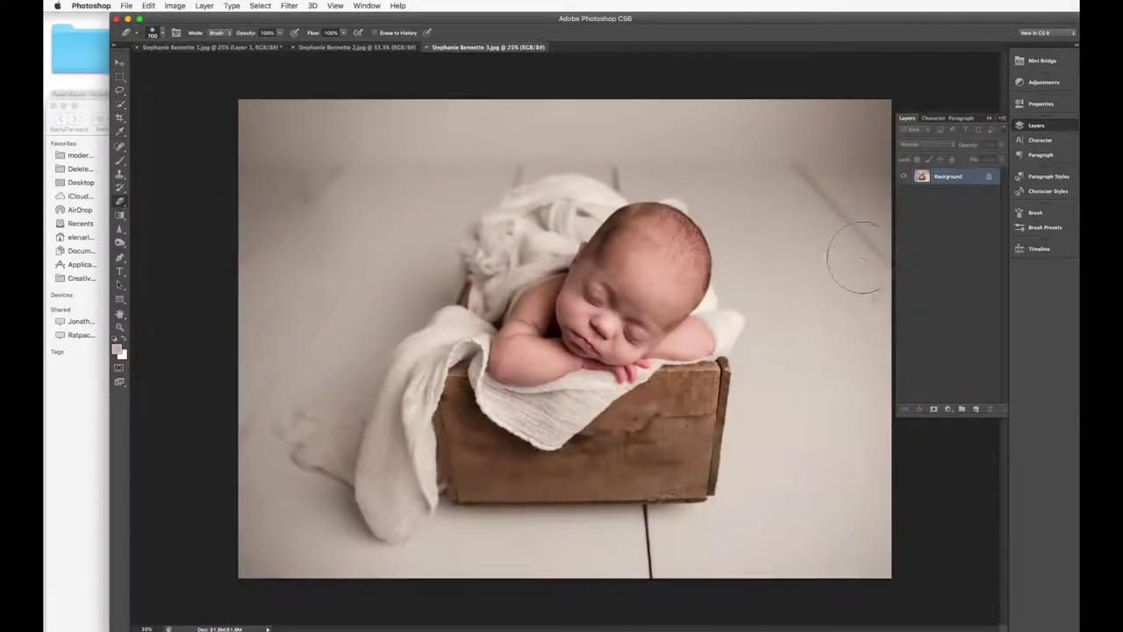
key("super+shift+n")
key("Return")
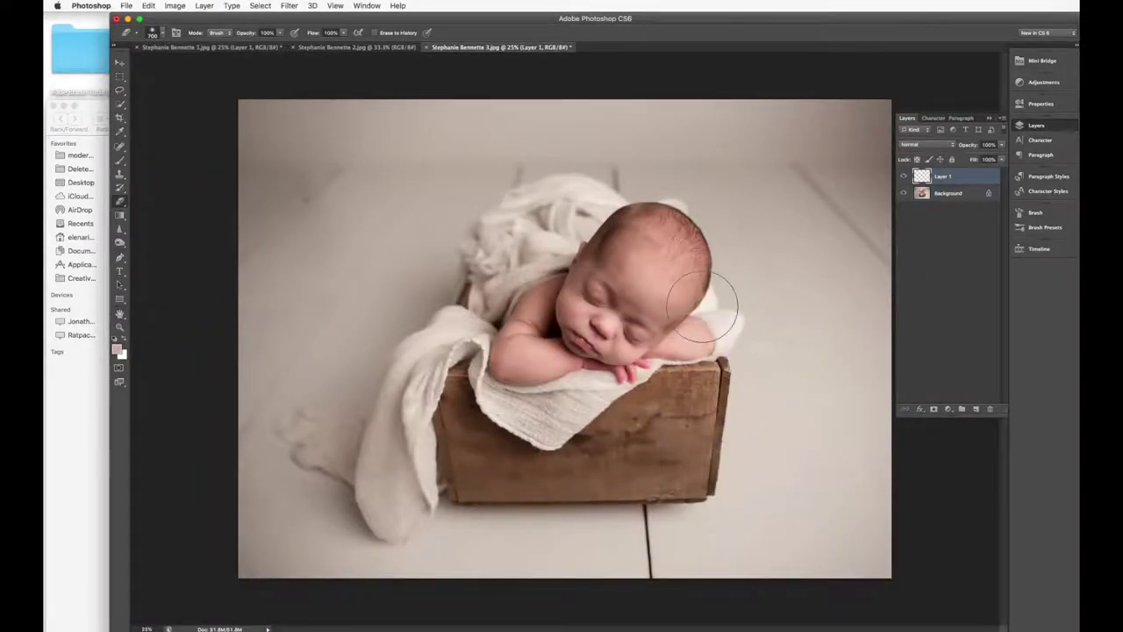
- Enlarge the fade brush to 5000 px and stamp a fade in the backdrop's colour across the upper part of the photo
key("b")
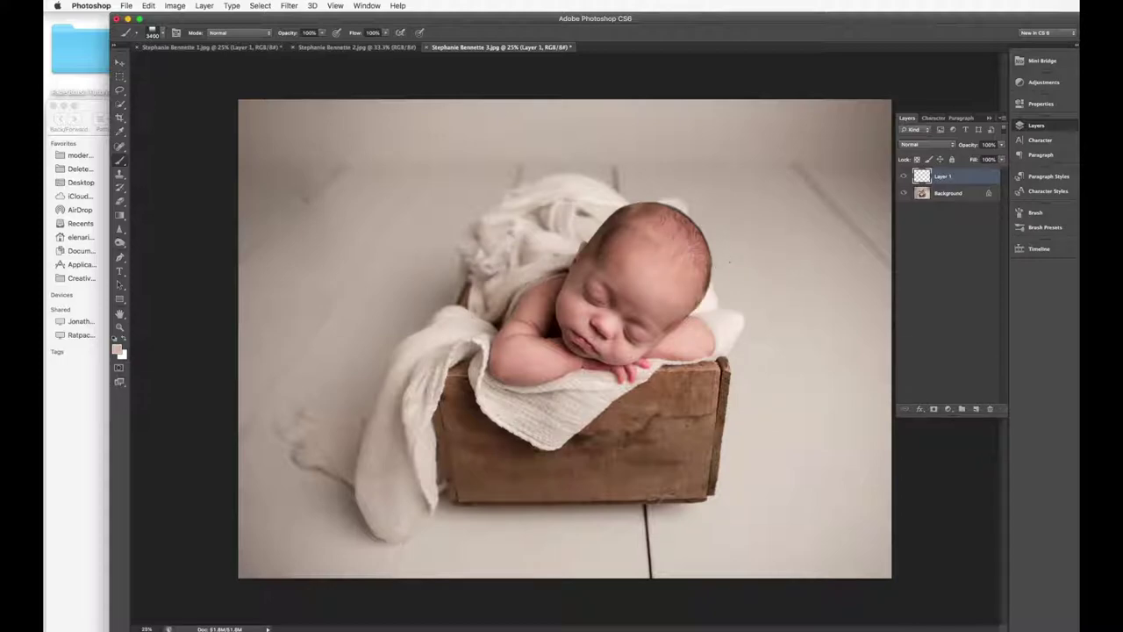
key("]")
key("]")
key("]")
key("]")
key("]")
key("]")
key("]")
key("]")
key("]")
key("]")
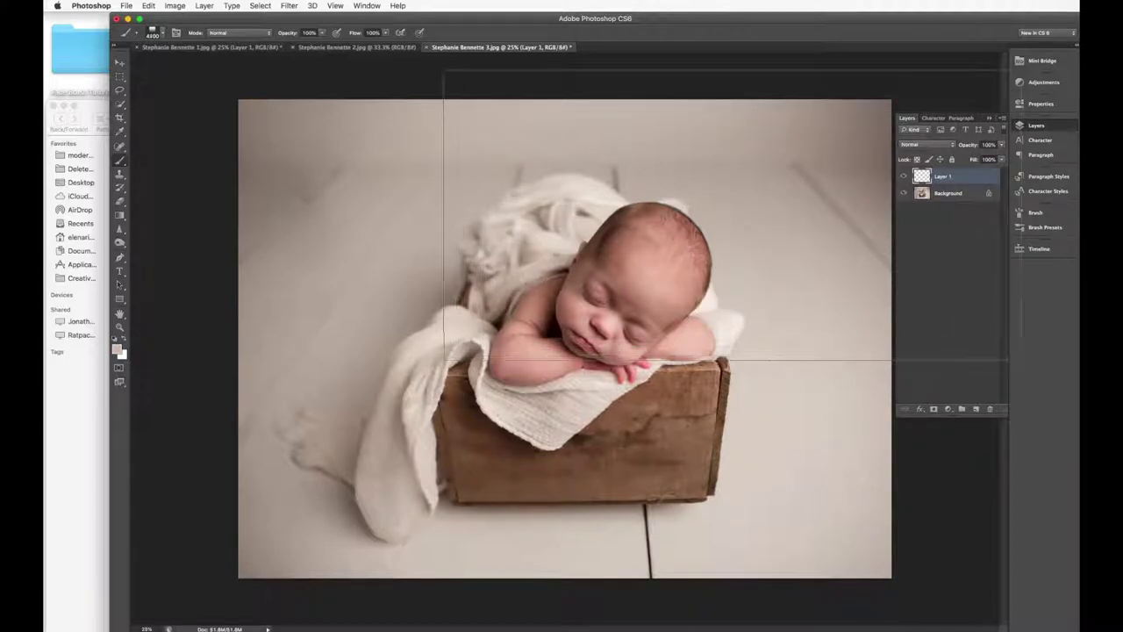
key("]")
key("]")
key("]")
key("]")
key("]")
key("]")
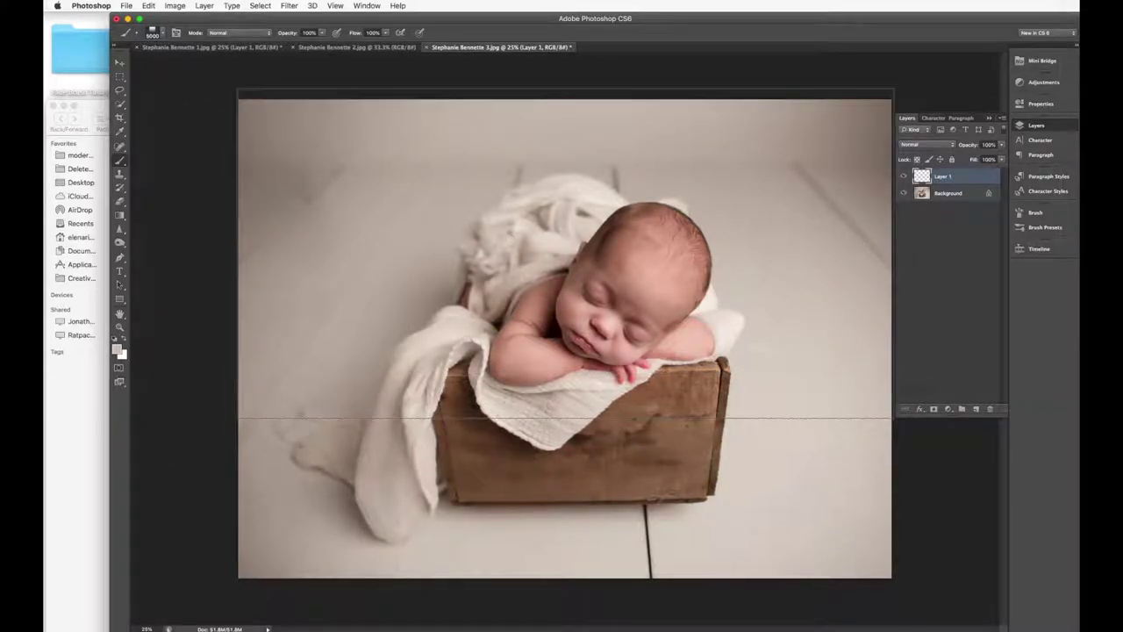
left_click(566, 252)
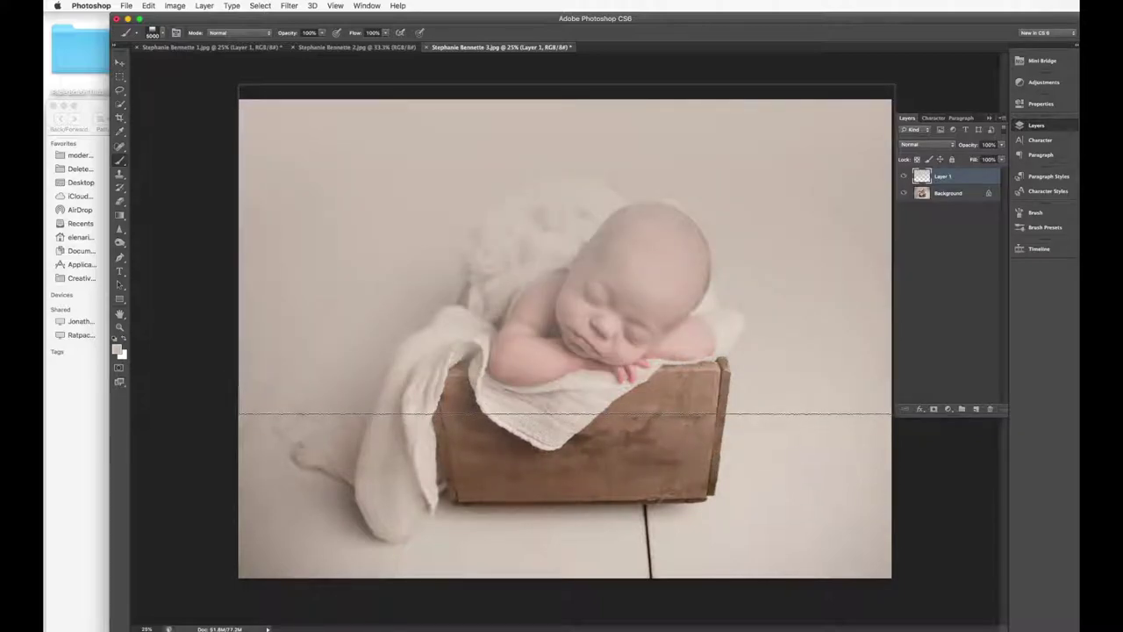
- Erase the fade from the baby, crate and wrap, compare with Layer 1 hidden, and soften the fade around the wrap at 30% opacity
key("e")
mouse_move(598, 319)
left_mouse_down()
mouse_move(554, 247)
mouse_move(555, 269)
mouse_move(585, 234)
mouse_move(518, 254)
mouse_move(477, 335)
mouse_move(506, 298)
mouse_move(373, 418)
mouse_move(431, 419)
mouse_move(376, 461)
mouse_move(316, 436)
mouse_move(288, 453)
mouse_move(345, 480)
mouse_move(447, 480)
mouse_move(550, 358)
mouse_move(574, 509)
mouse_move(624, 401)
mouse_move(672, 443)
mouse_move(687, 497)
mouse_move(693, 431)
mouse_move(620, 358)
mouse_move(706, 364)
mouse_move(678, 327)
mouse_move(702, 328)
mouse_move(674, 312)
mouse_move(655, 262)
mouse_move(630, 292)
mouse_move(625, 249)
mouse_move(645, 241)
mouse_move(613, 249)
mouse_move(651, 234)
mouse_move(671, 249)
mouse_move(671, 274)
mouse_move(640, 313)
mouse_move(674, 283)
mouse_move(678, 265)
mouse_move(641, 247)
mouse_move(664, 242)
mouse_move(675, 284)
mouse_move(634, 336)
mouse_move(670, 316)
mouse_move(718, 342)
mouse_move(719, 357)
mouse_move(727, 341)
mouse_move(722, 361)
mouse_move(674, 385)
mouse_move(654, 311)
mouse_move(623, 270)
mouse_move(512, 291)
mouse_move(554, 258)
mouse_move(580, 258)
mouse_move(531, 270)
mouse_move(486, 316)
mouse_move(470, 361)
mouse_move(499, 354)
mouse_move(458, 363)
mouse_move(363, 468)
mouse_move(294, 441)
left_mouse_up()
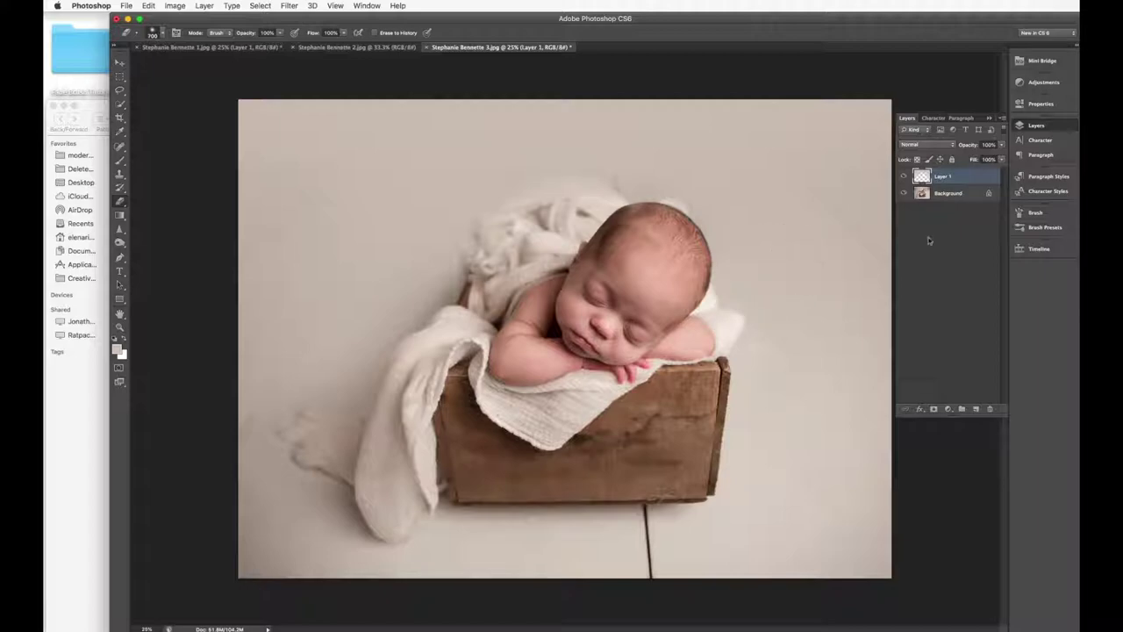
left_click(902, 177)
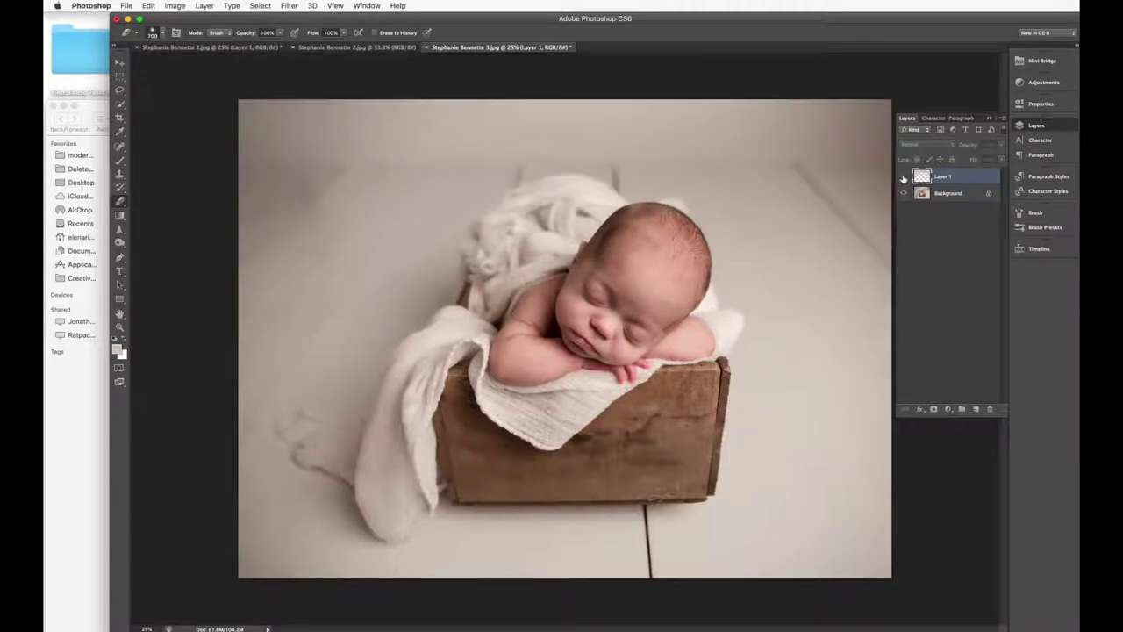
left_click(903, 178)
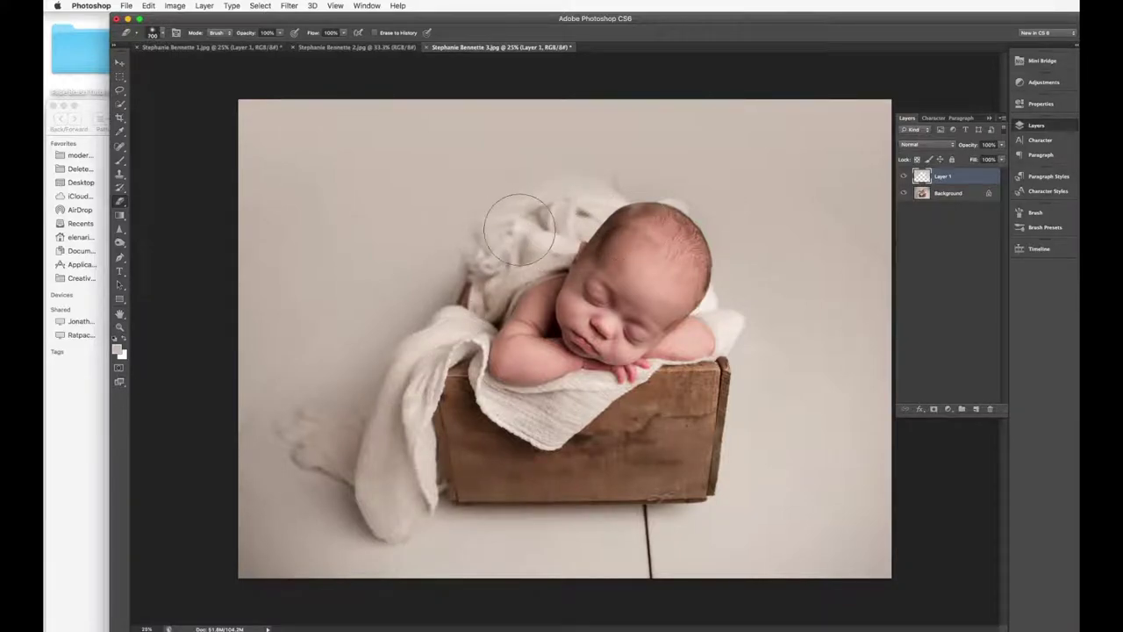
mouse_move(554, 217)
left_mouse_down()
mouse_move(503, 246)
mouse_move(551, 212)
mouse_move(605, 221)
mouse_move(470, 237)
mouse_move(410, 292)
left_mouse_up()
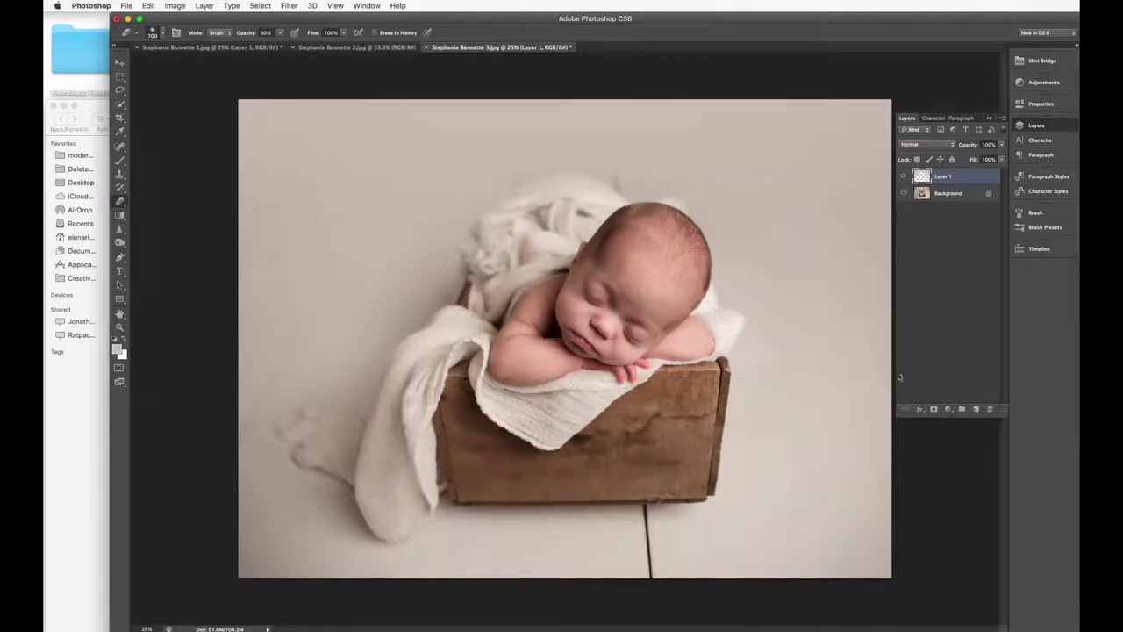
- Open the photo of the baby in the knitted bonnet and pink wrap from the Finder folder and add a new empty layer
left_click(68, 418)
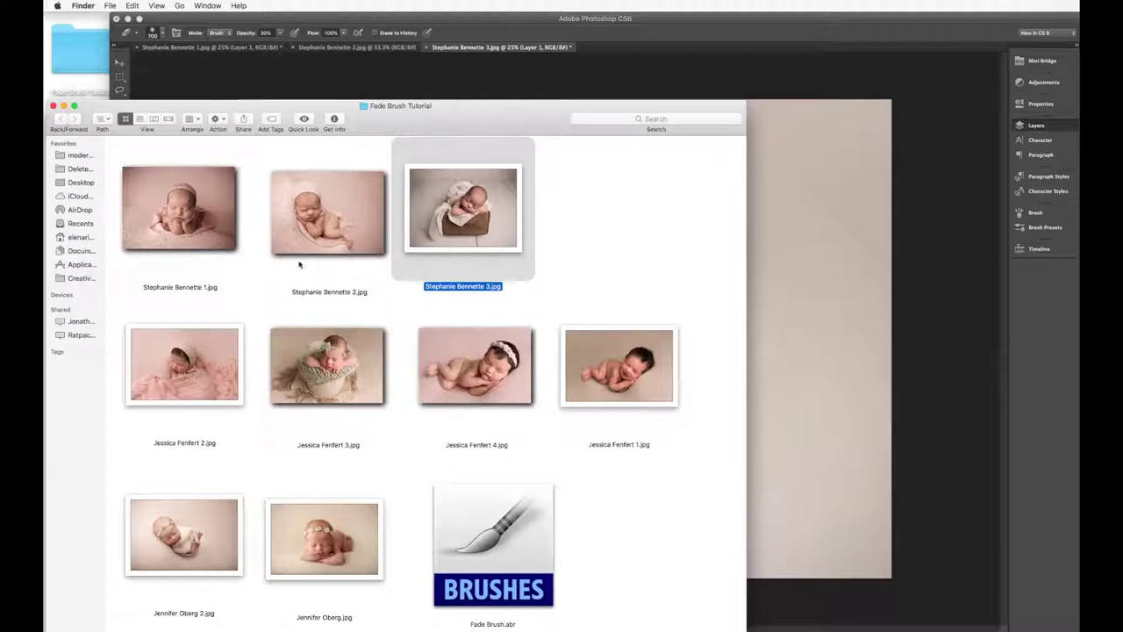
left_click_drag(210, 393, 292, 330)
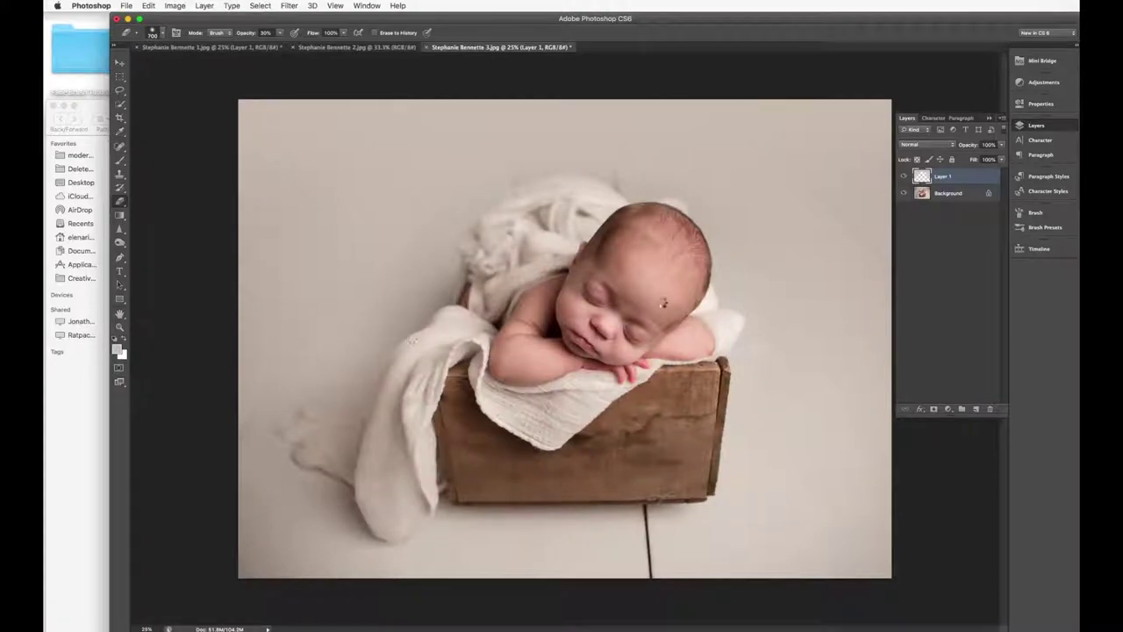
left_click_drag(663, 302, 665, 301)
key("b")
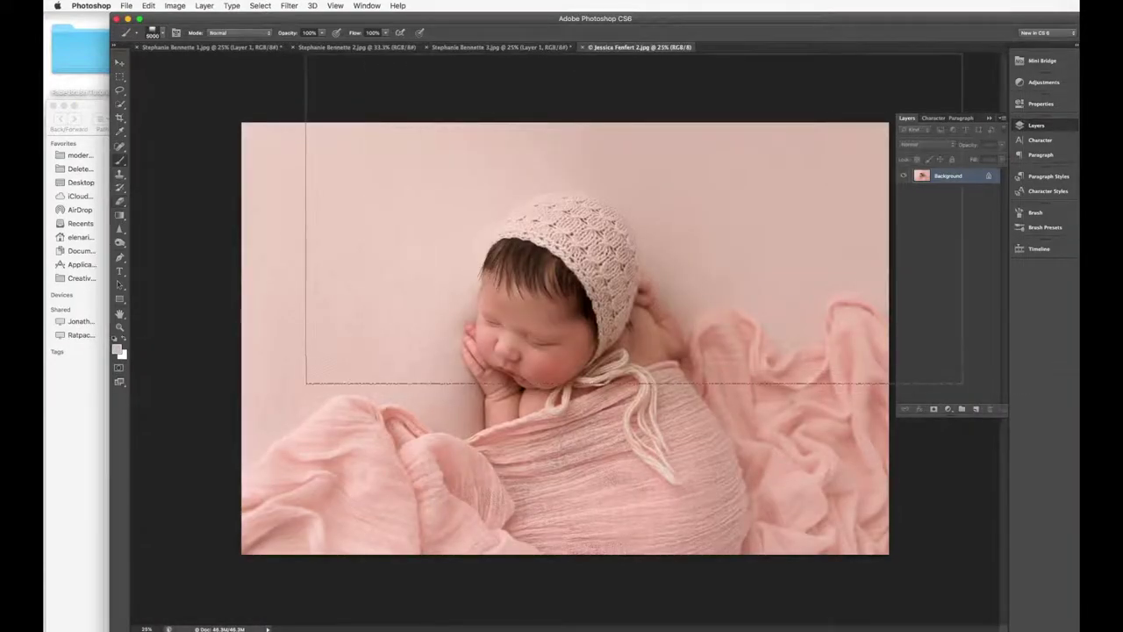
key("super+shift+n")
key("Return")
- Stamp a fade in the backdrop's pink over the upper part, then erase it from the baby, bonnet, wrap and folded fabric
left_click(446, 246, "alt")
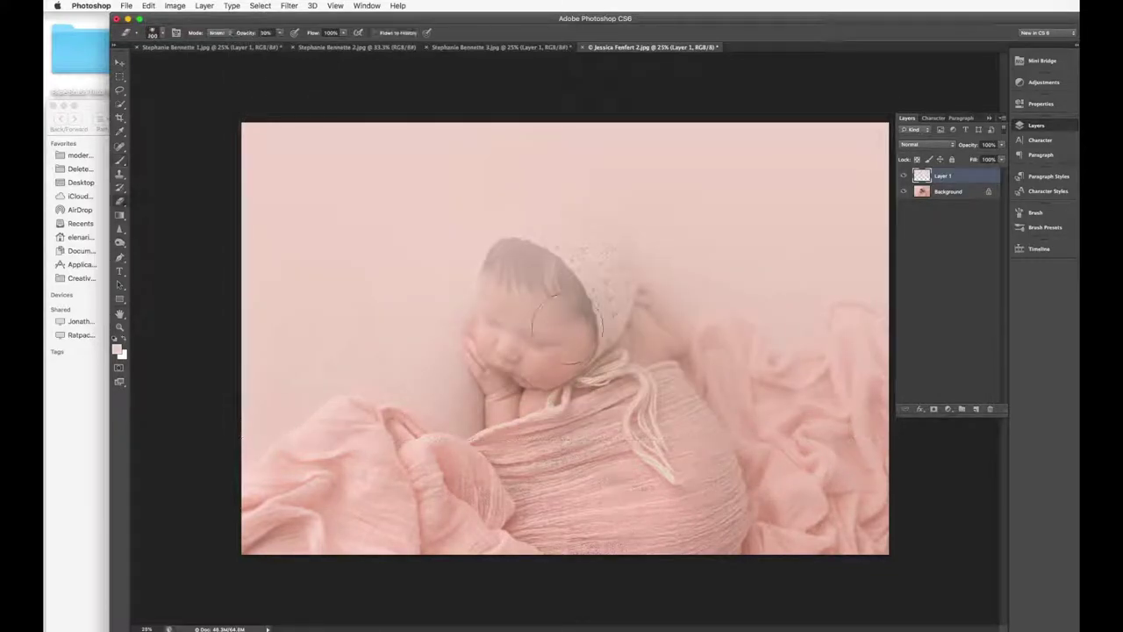
mouse_move(631, 263)
left_mouse_down()
mouse_move(589, 319)
mouse_move(597, 289)
mouse_move(584, 318)
mouse_move(605, 288)
mouse_move(553, 288)
mouse_move(616, 270)
mouse_move(604, 247)
mouse_move(574, 230)
mouse_move(531, 253)
mouse_move(587, 281)
mouse_move(585, 245)
mouse_move(515, 274)
mouse_move(486, 382)
mouse_move(528, 322)
mouse_move(561, 464)
mouse_move(571, 287)
mouse_move(661, 411)
left_mouse_up()
key("]")
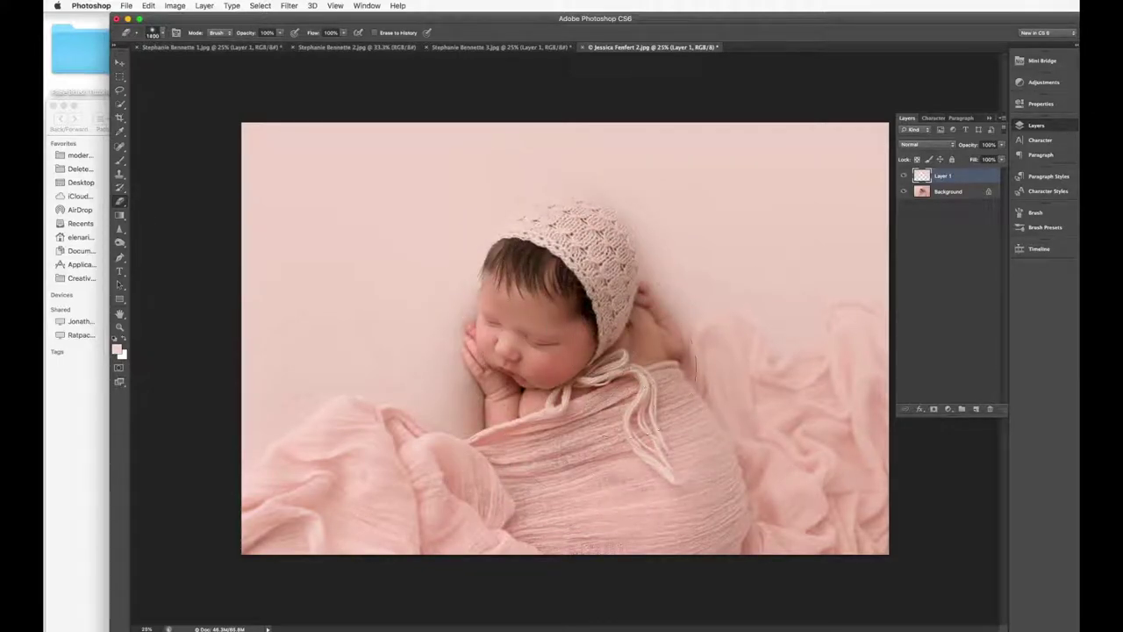
mouse_move(632, 364)
left_mouse_down()
mouse_move(680, 377)
mouse_move(694, 398)
left_mouse_up()
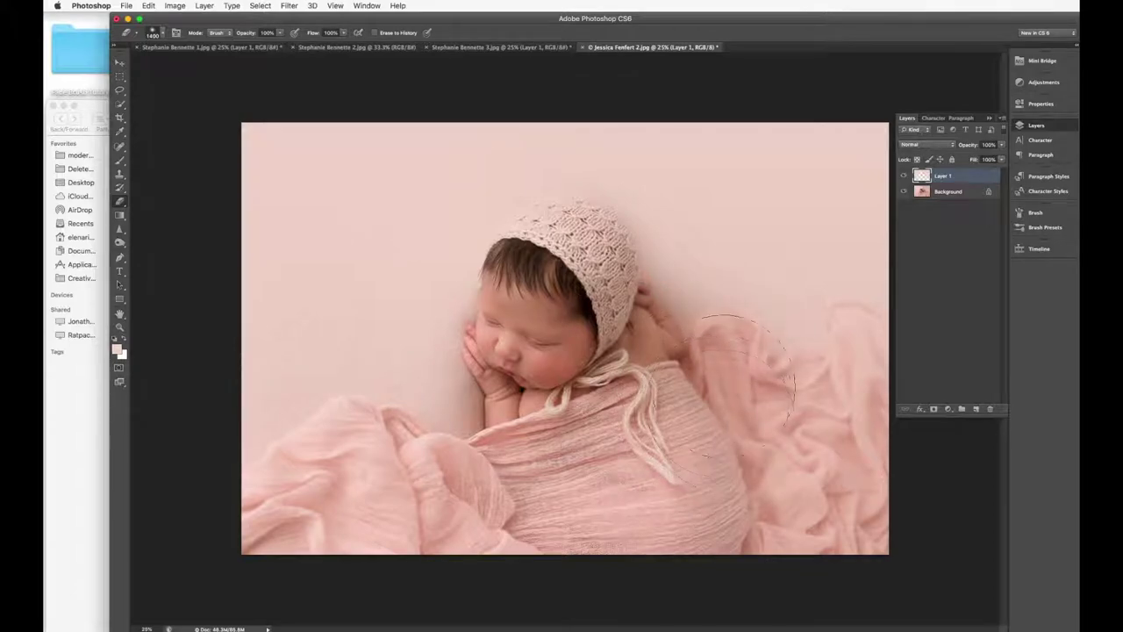
left_click_drag(369, 491, 274, 525)
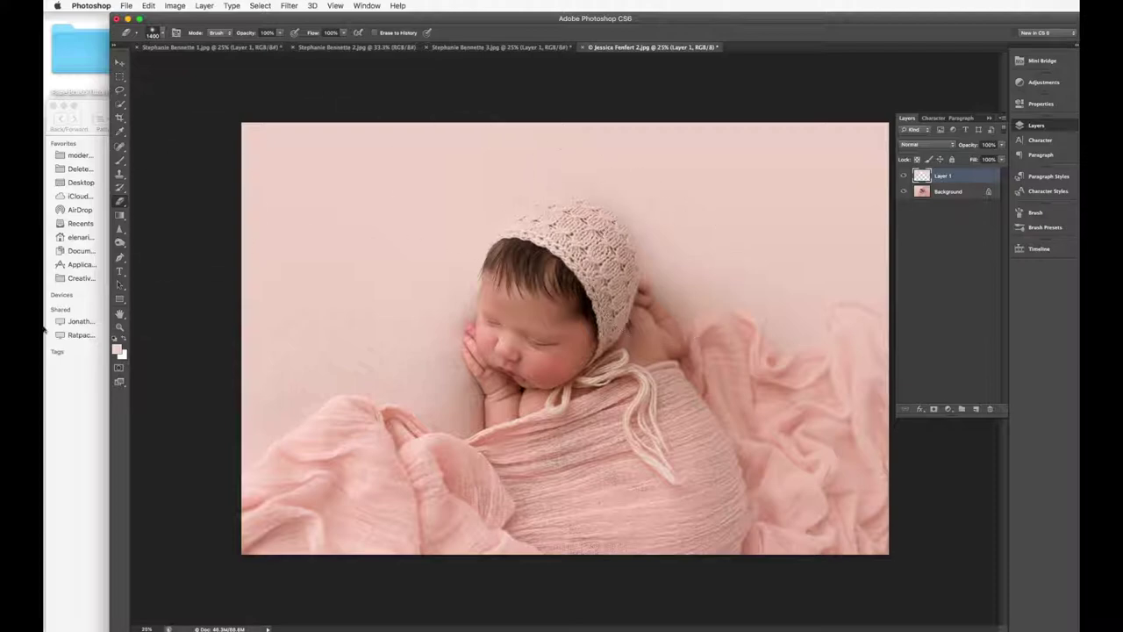
- Open the photo of the baby in the bucket from the Finder folder and add a new empty layer
left_click(94, 481)
left_click(326, 364)
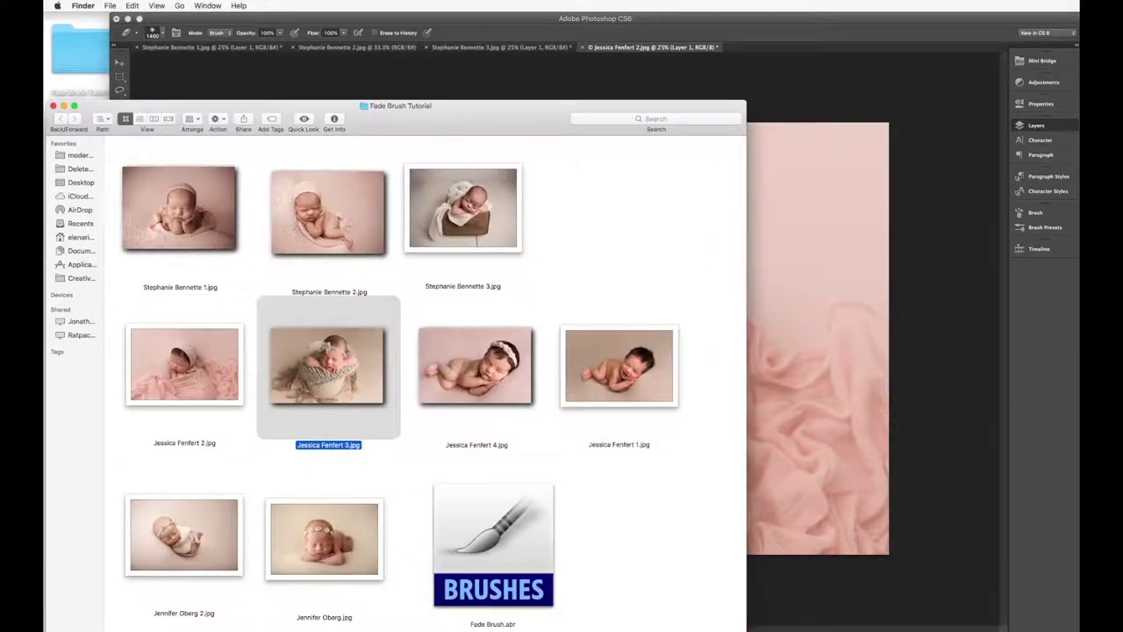
key("super+Tab")
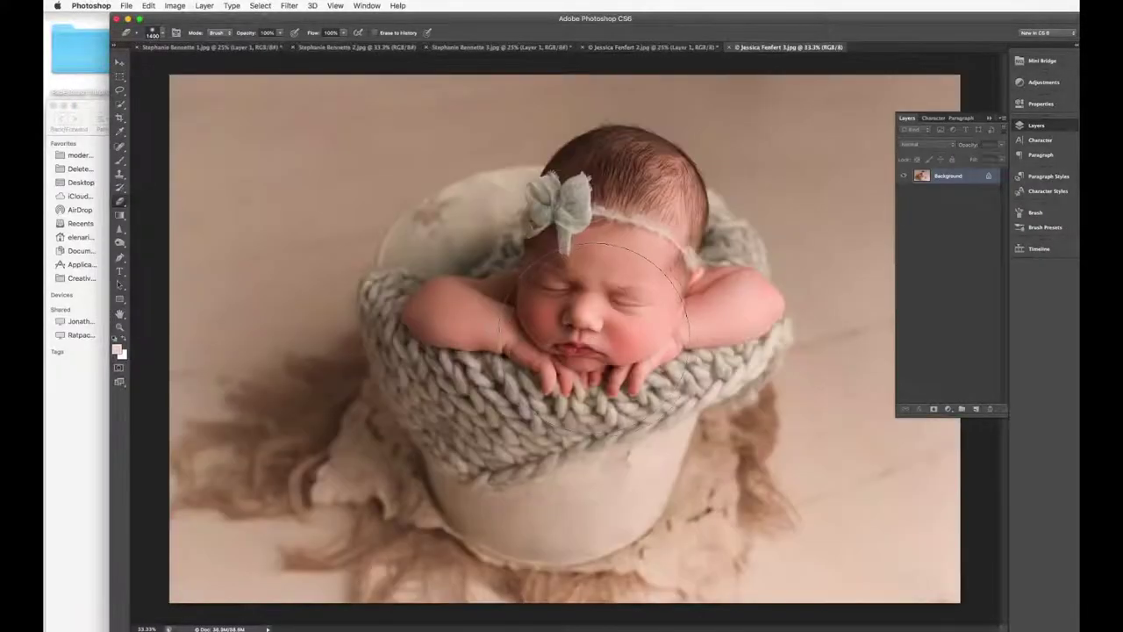
key("b")
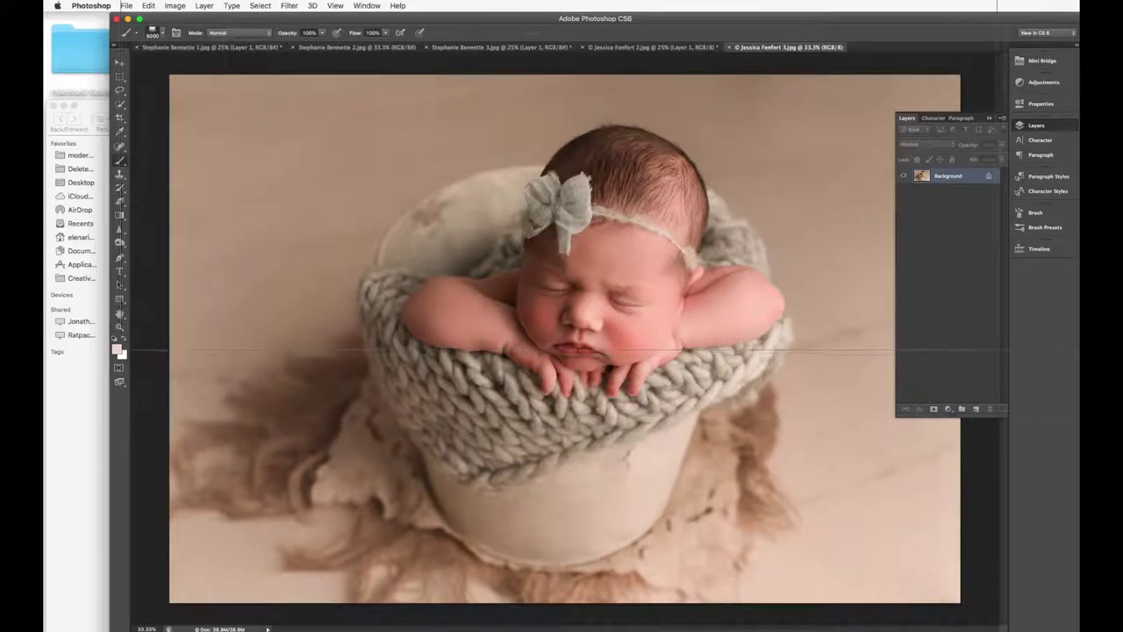
key("super+shift+n")
key("Return")
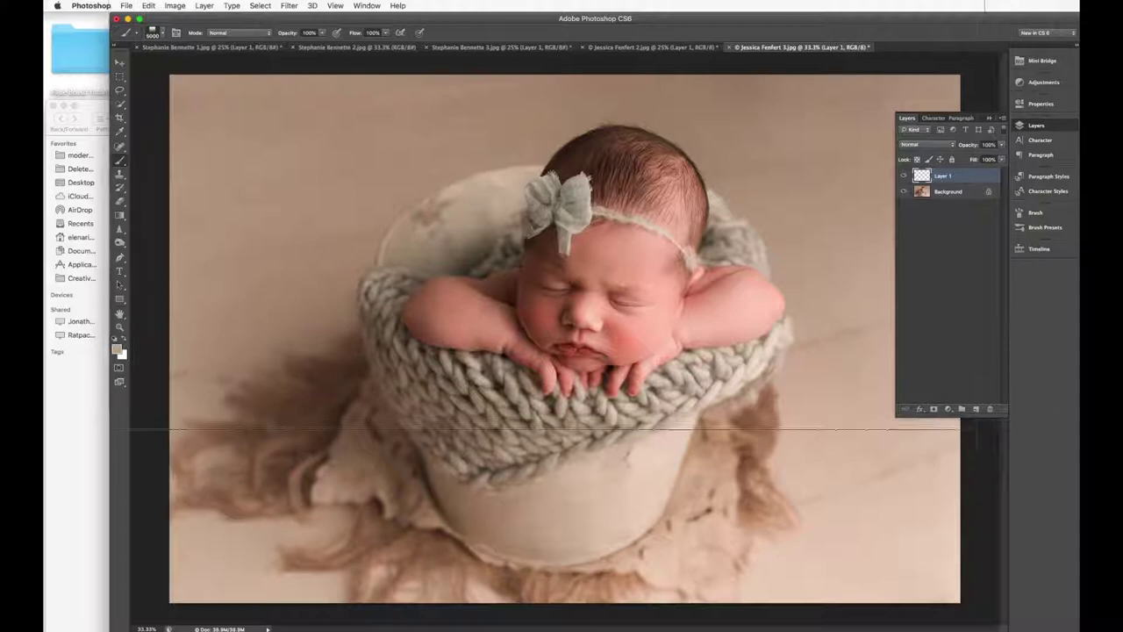
- Stamp a fade in the backdrop's beige across the upper part of the bucket photo
key("super+minus")
key("super+minus")
key("super+minus")
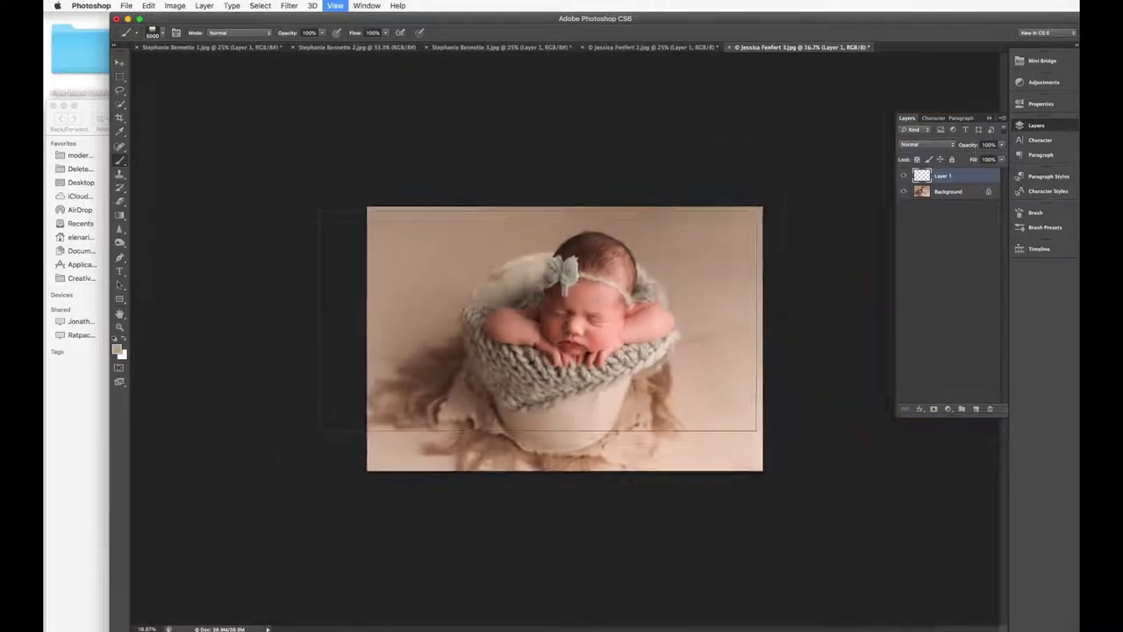
key("super+a")
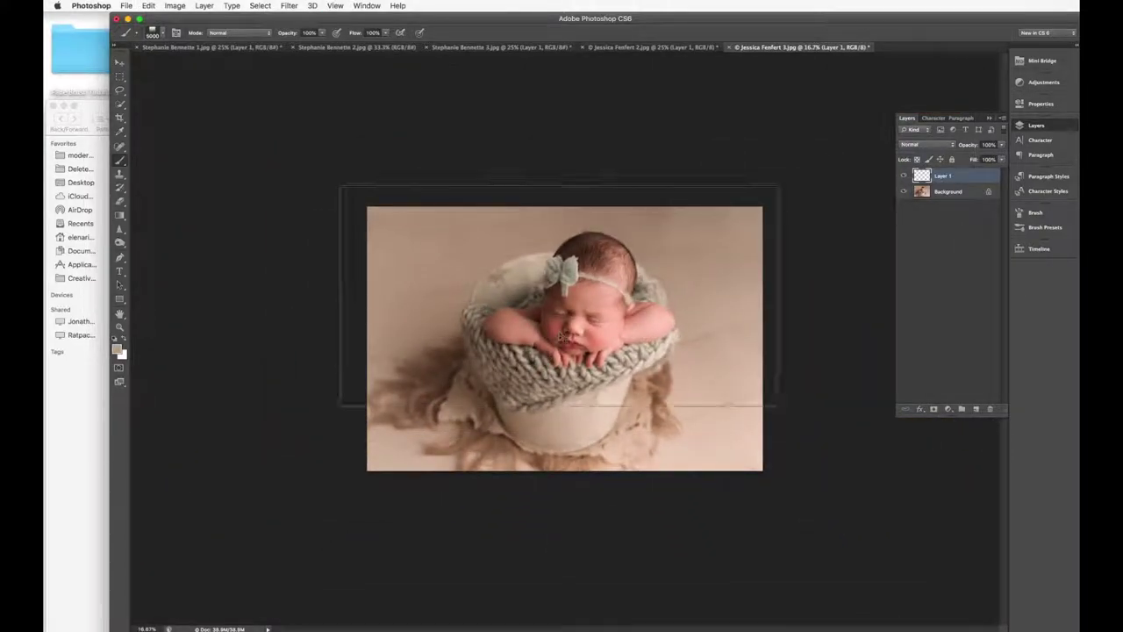
key("super+plus")
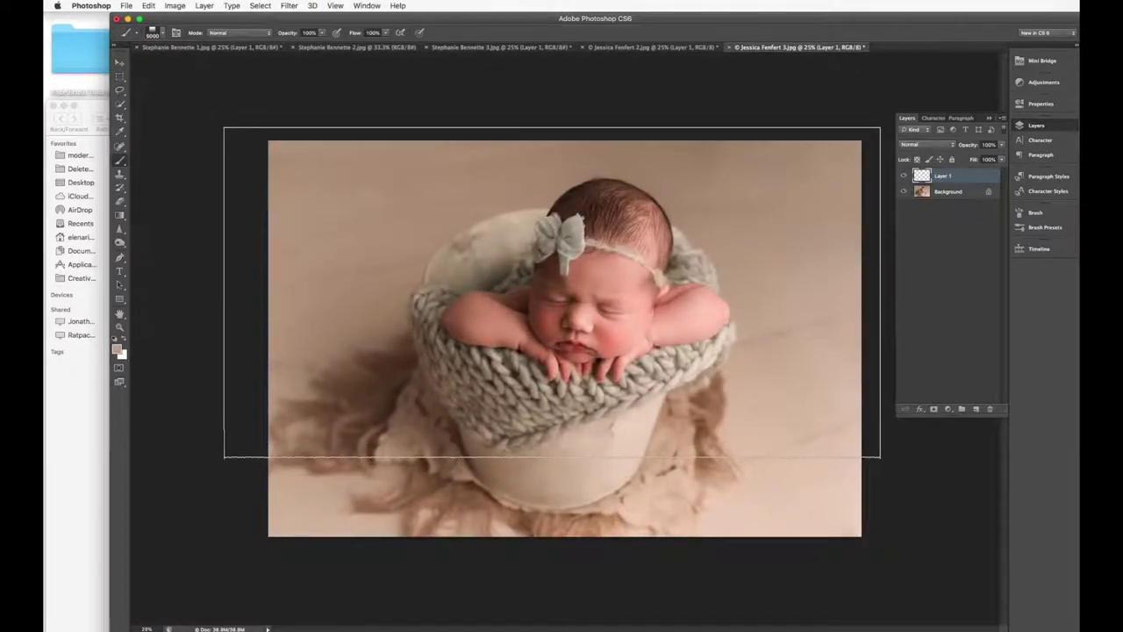
key("super+d")
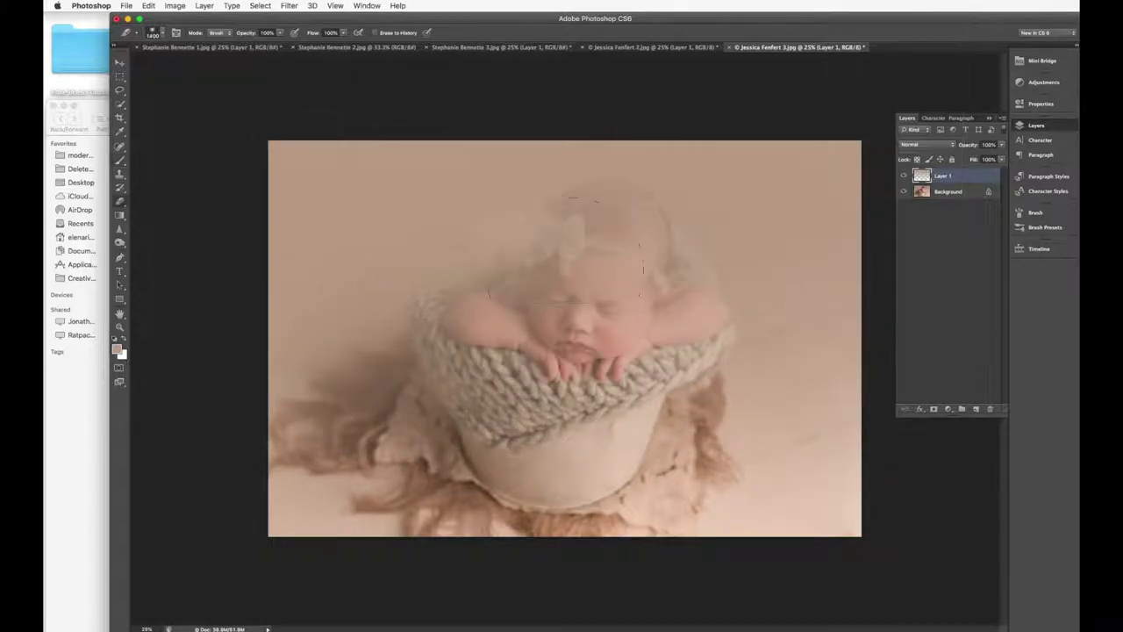
- Erase the fade from the baby, knitted wrap, bucket and rug with a 1400 px eraser
mouse_move(667, 263)
left_mouse_down()
mouse_move(570, 210)
mouse_move(526, 289)
mouse_move(465, 350)
left_mouse_up()
mouse_move(491, 316)
left_mouse_down()
mouse_move(434, 334)
mouse_move(543, 322)
left_mouse_up()
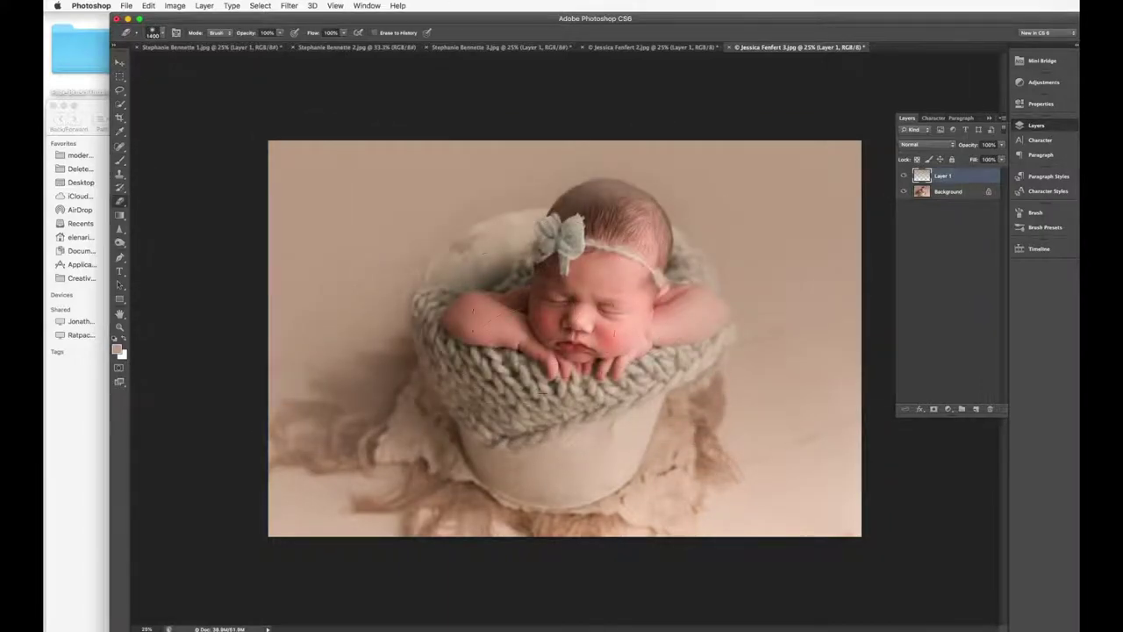
left_click_drag(693, 351, 627, 390)
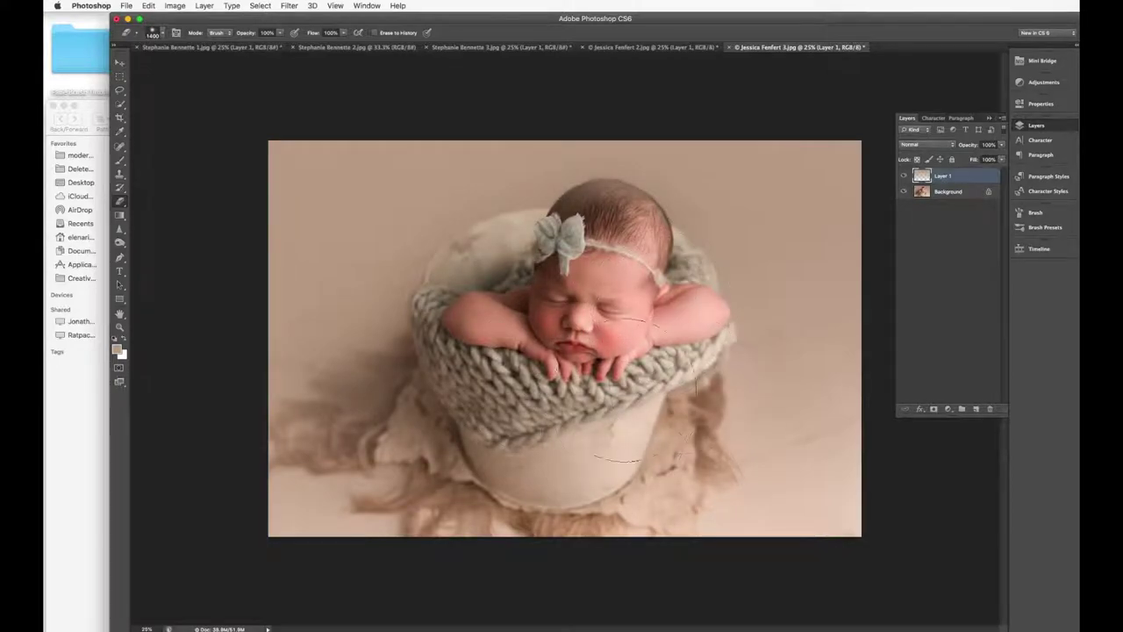
left_click_drag(386, 404, 360, 409)
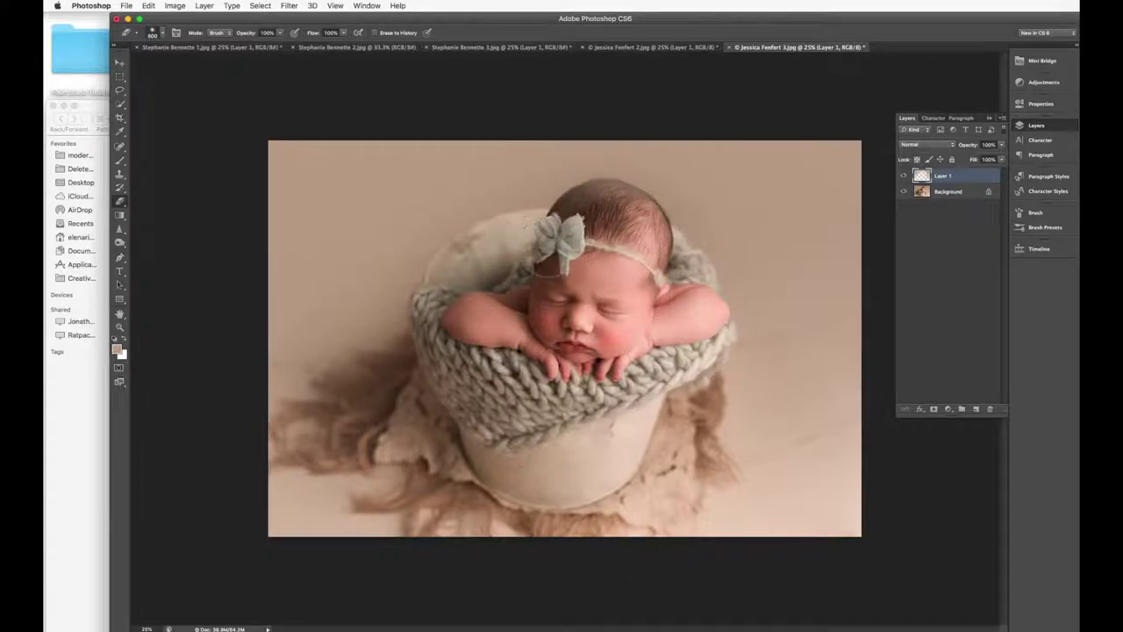
- Shrink the eraser to 250 px, clean the fade off the bow, head and arm edges, and compare with Layer 1 hidden
key("bracketleft")
key("bracketleft")
key("bracketleft")
key("bracketleft")
mouse_move(567, 221)
left_mouse_down()
mouse_move(592, 192)
mouse_move(564, 213)
mouse_move(603, 190)
mouse_move(644, 205)
mouse_move(673, 290)
mouse_move(632, 225)
mouse_move(534, 244)
mouse_move(598, 277)
mouse_move(653, 251)
mouse_move(661, 227)
mouse_move(685, 256)
mouse_move(701, 333)
left_mouse_up()
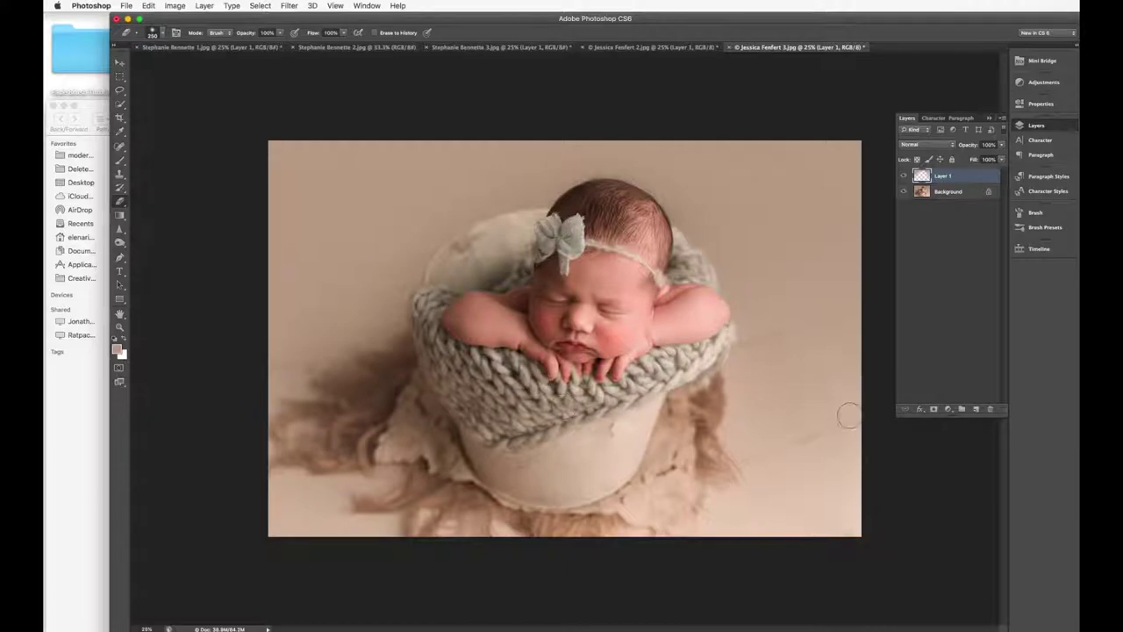
left_click(905, 177)
left_click(906, 177)
mouse_move(642, 210)
left_mouse_down()
mouse_move(641, 198)
mouse_move(602, 193)
mouse_move(618, 191)
mouse_move(593, 205)
left_mouse_up()
- Open the photo of the dark-haired baby with the pink flower headband from the Finder folder and add a new empty layer
left_click(88, 517)
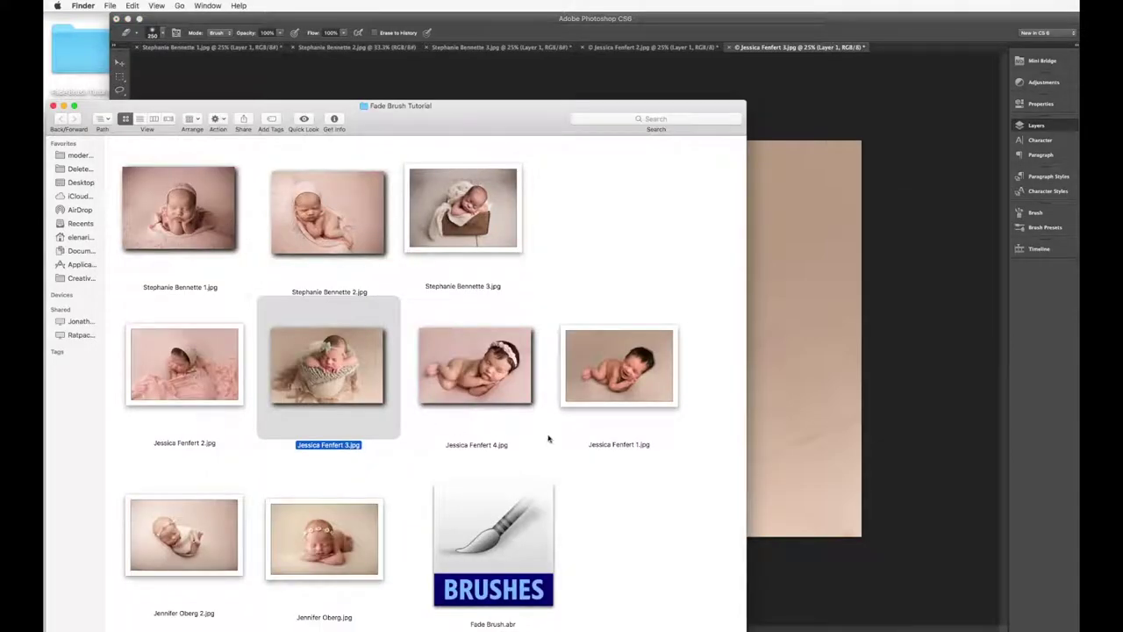
left_click(465, 362)
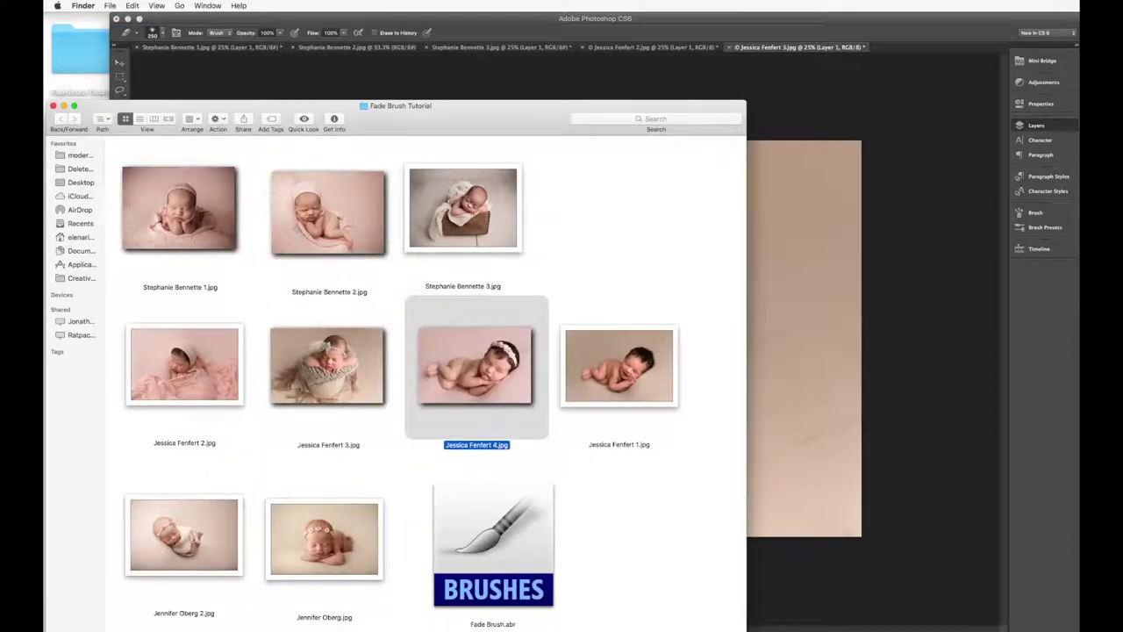
key("super+Tab")
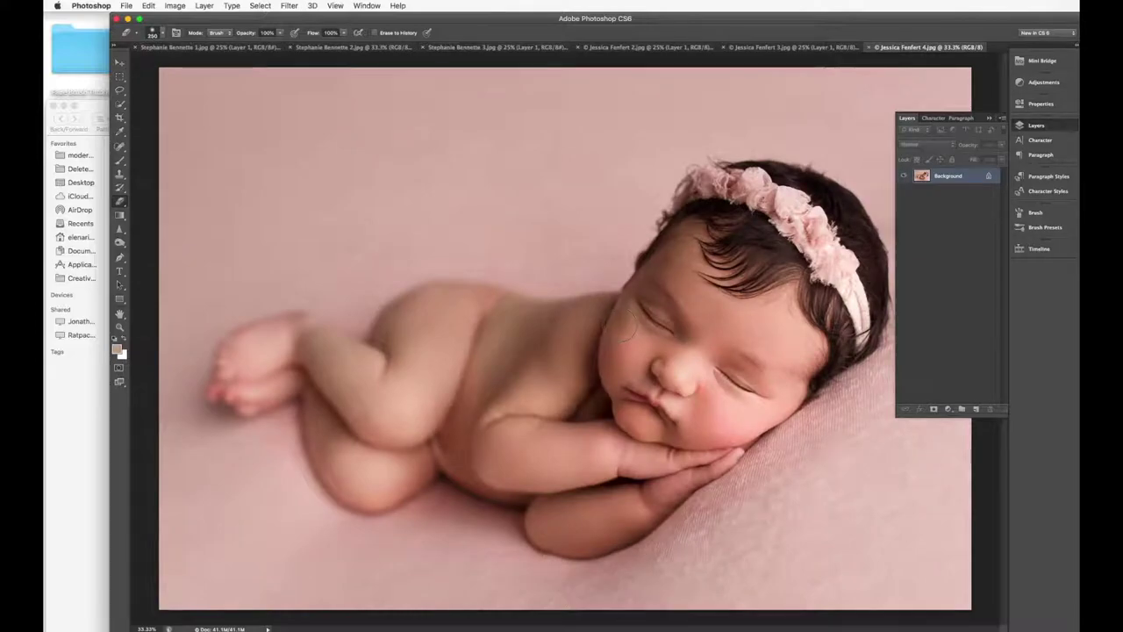
key("super+minus")
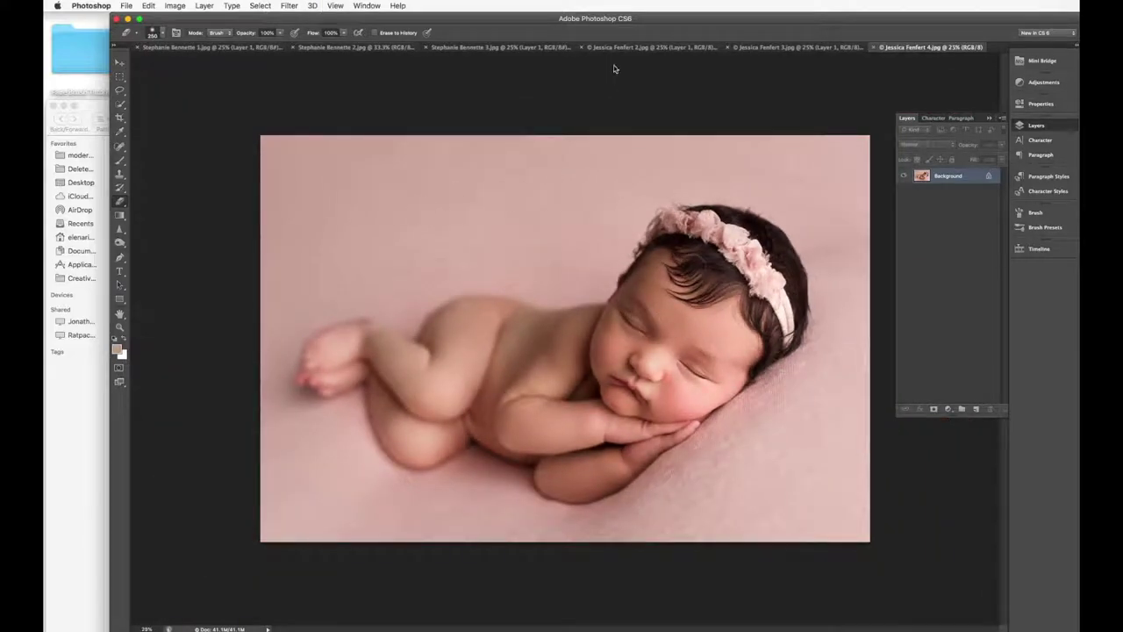
left_click(120, 161)
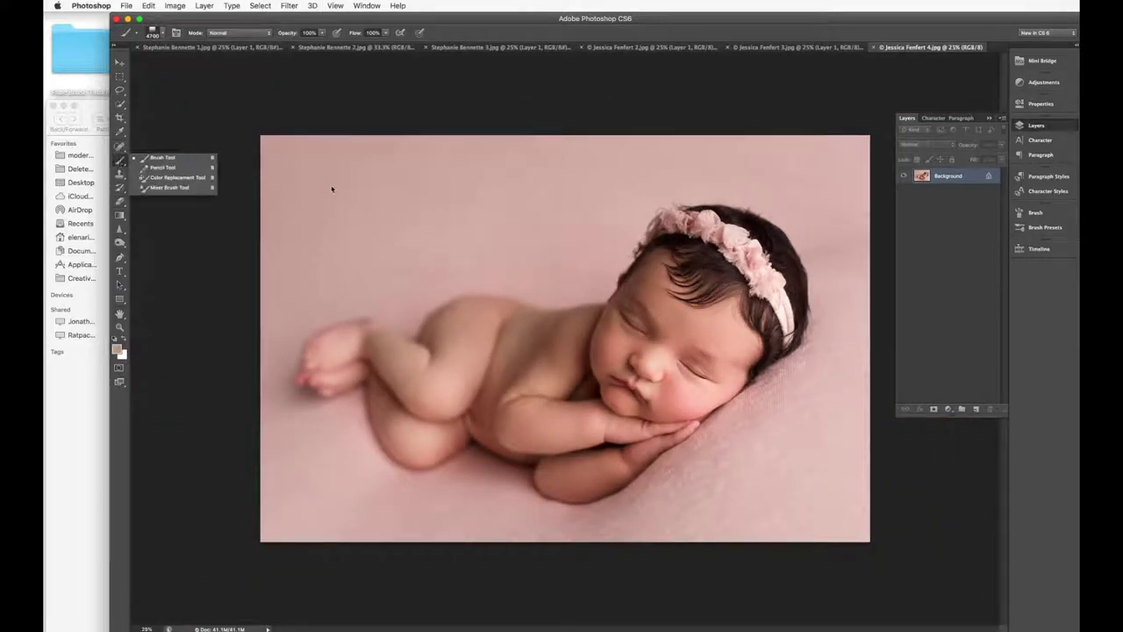
key("super+shift+n")
key("Return")
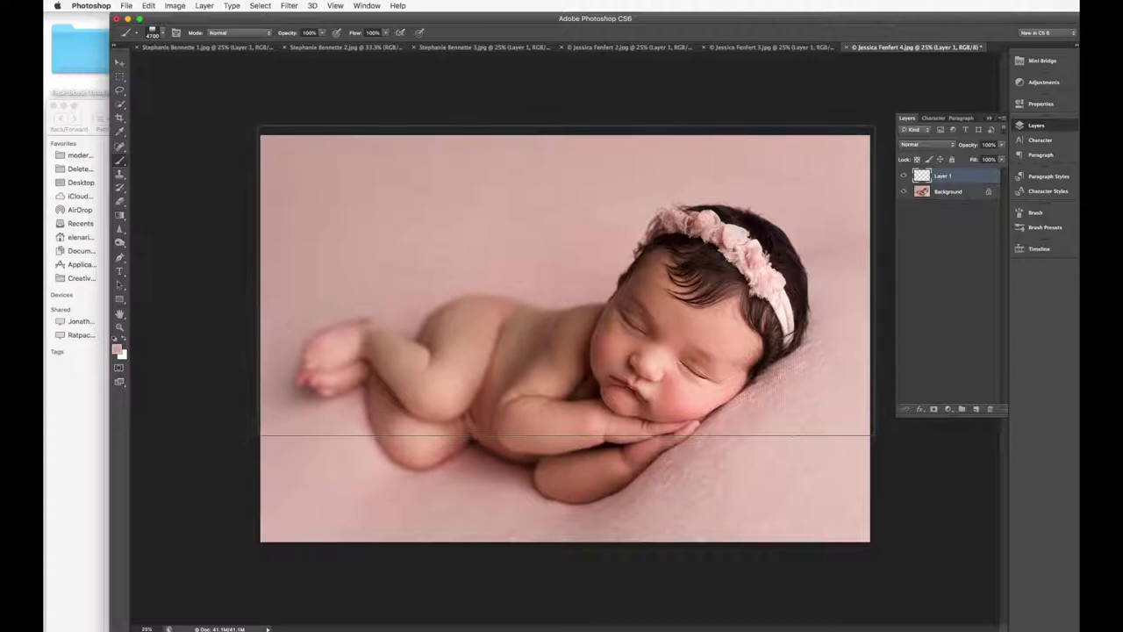
- Stamp a fade in the backdrop's pink over the upper part, then erase it from the baby, refining the hair and headband at 150 px
key("alt+BackSpace")
key("e")
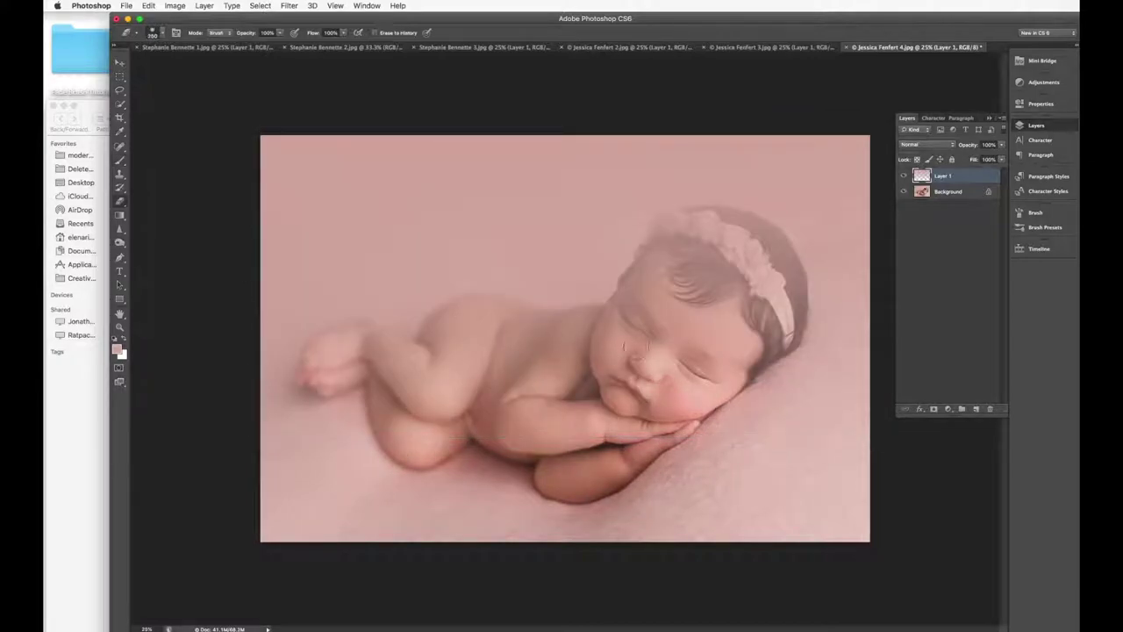
left_click_drag(621, 359, 667, 312)
mouse_move(597, 332)
left_mouse_down()
mouse_move(633, 328)
mouse_move(667, 262)
mouse_move(703, 237)
mouse_move(674, 275)
mouse_move(716, 249)
mouse_move(752, 254)
mouse_move(773, 304)
mouse_move(769, 290)
mouse_move(756, 339)
mouse_move(631, 452)
mouse_move(691, 375)
mouse_move(570, 462)
mouse_move(506, 452)
mouse_move(586, 396)
mouse_move(421, 395)
mouse_move(654, 364)
mouse_move(494, 355)
mouse_move(596, 344)
mouse_move(496, 343)
mouse_move(437, 367)
mouse_move(397, 405)
mouse_move(362, 361)
mouse_move(306, 371)
mouse_move(342, 381)
mouse_move(373, 422)
mouse_move(478, 457)
mouse_move(468, 473)
mouse_move(285, 456)
mouse_move(691, 450)
left_mouse_up()
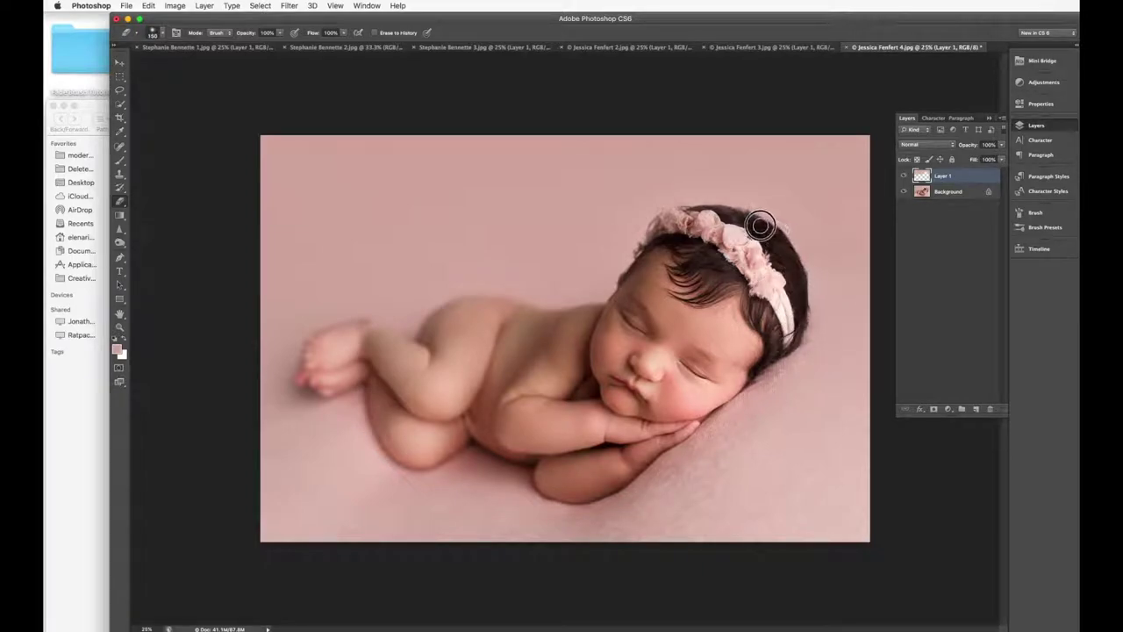
mouse_move(712, 218)
left_mouse_down()
mouse_move(729, 213)
mouse_move(675, 215)
mouse_move(618, 283)
left_mouse_up()
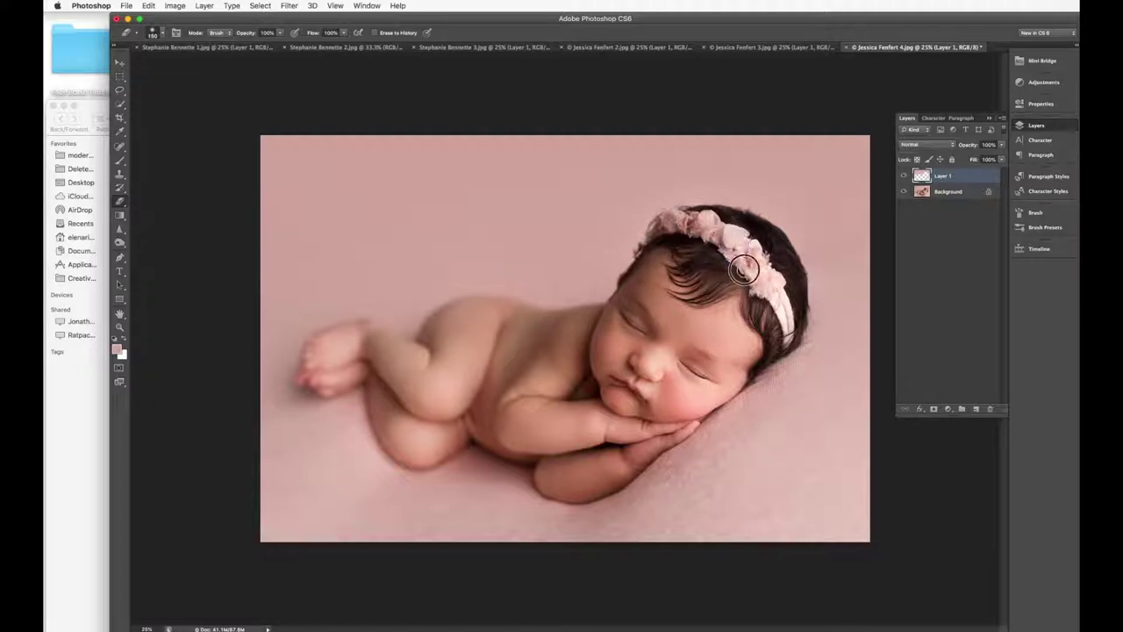
- Open the photo of the baby in the cream wrap and floral headband from the Finder folder and add a new empty layer
left_click(49, 501)
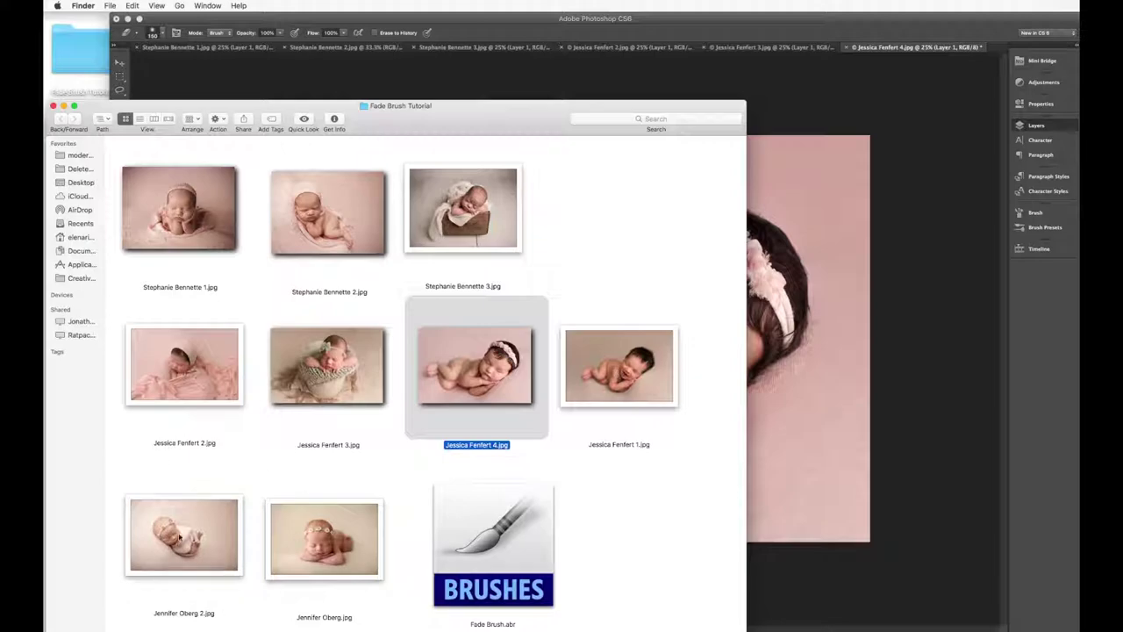
double_click(183, 535)
key("super+o")
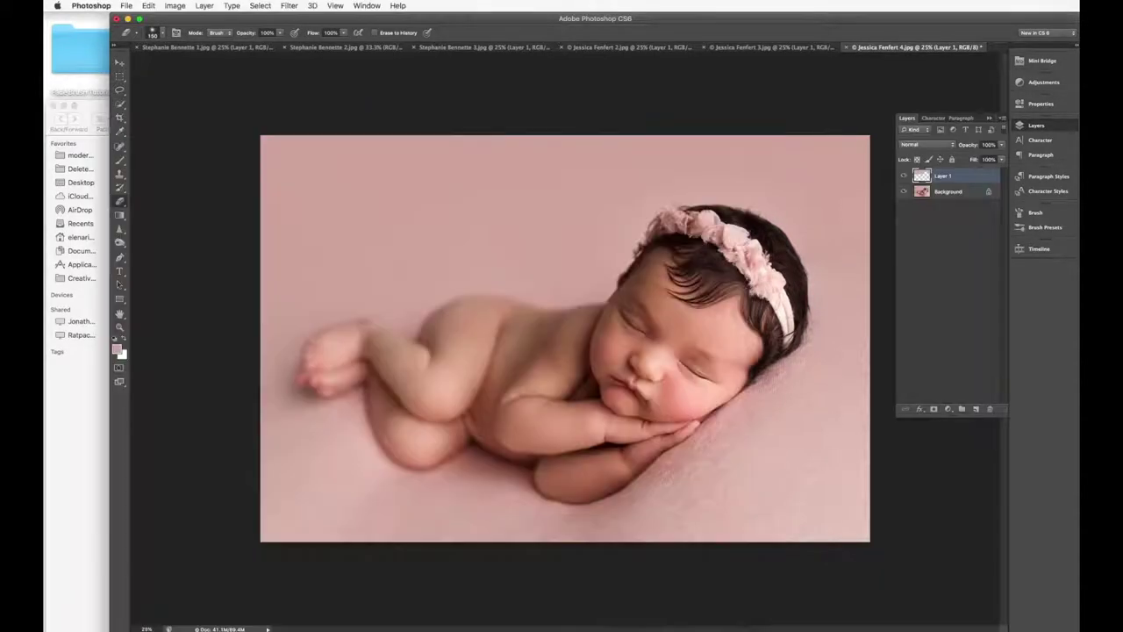
left_click(829, 426)
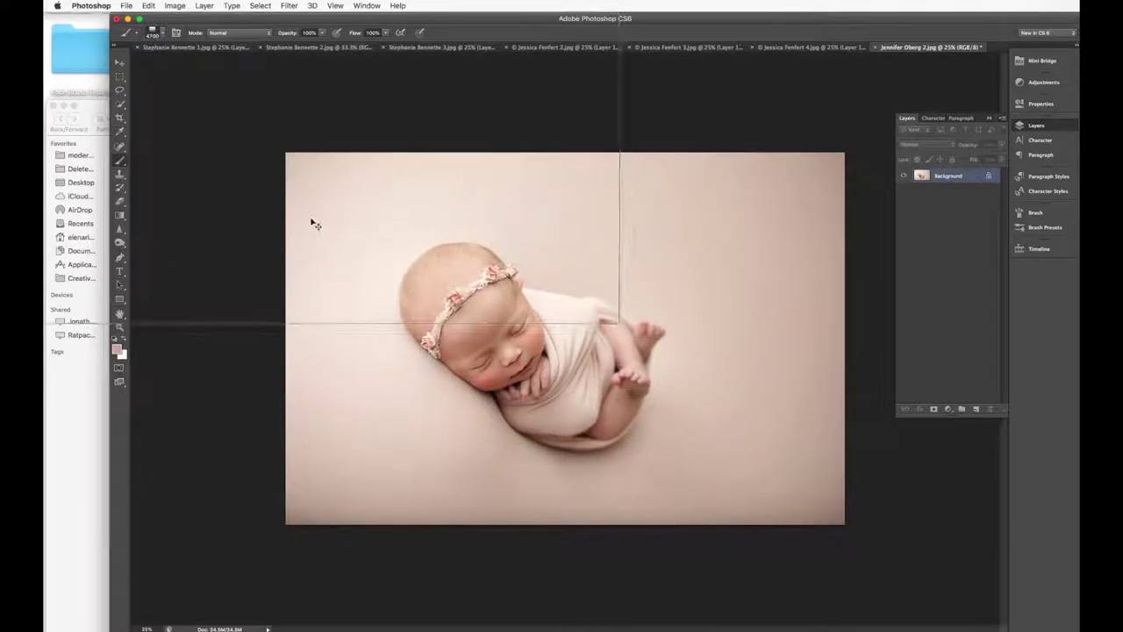
key("super+shift+n")
key("Return")
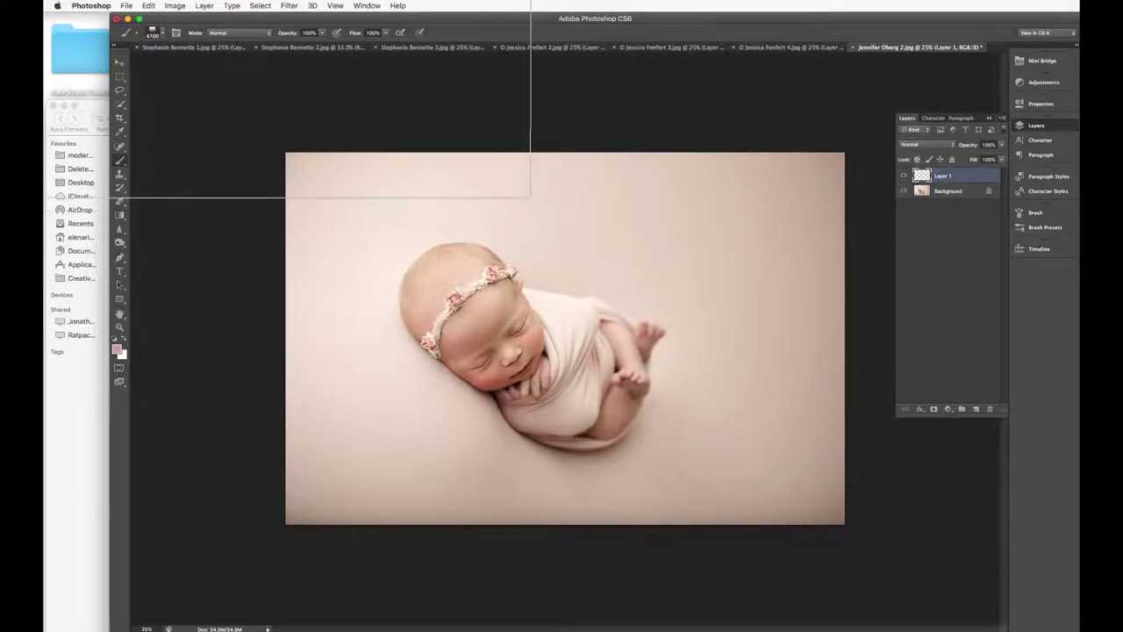
- Choose the fade brush with the open oval centre and enlarge it to 4800 px to cover the whole photo
left_click(164, 34)
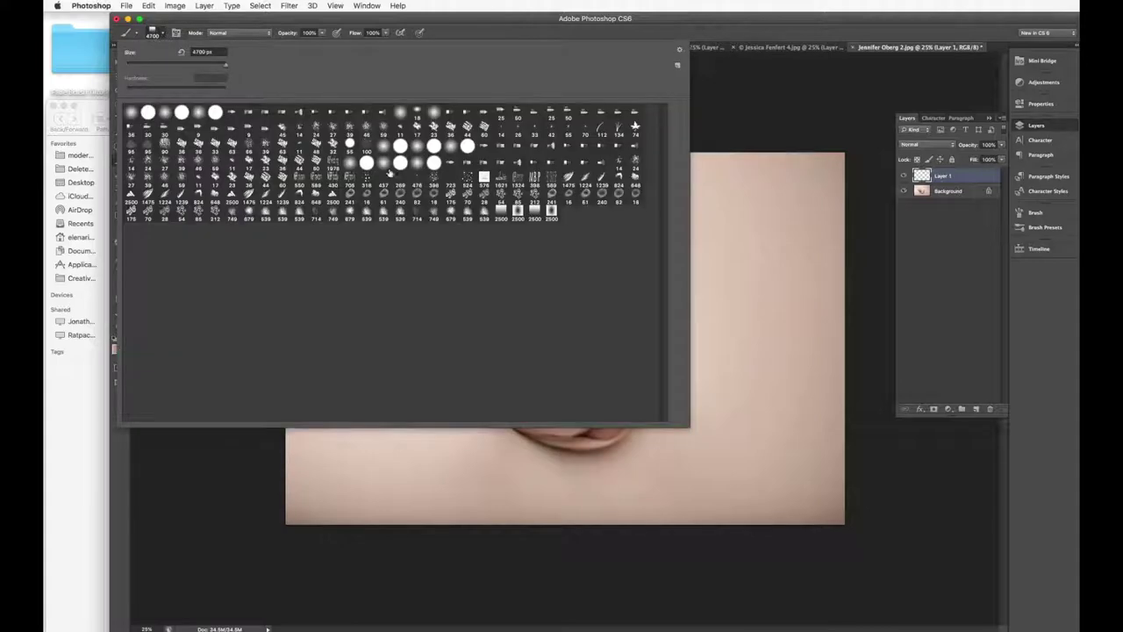
left_click(165, 35)
key("bracketright")
key("bracketright")
key("bracketright")
key("bracketright")
key("bracketright")
key("bracketright")
key("bracketright")
key("bracketright")
key("bracketright")
key("bracketright")
key("bracketright")
key("bracketright")
key("bracketright")
key("bracketright")
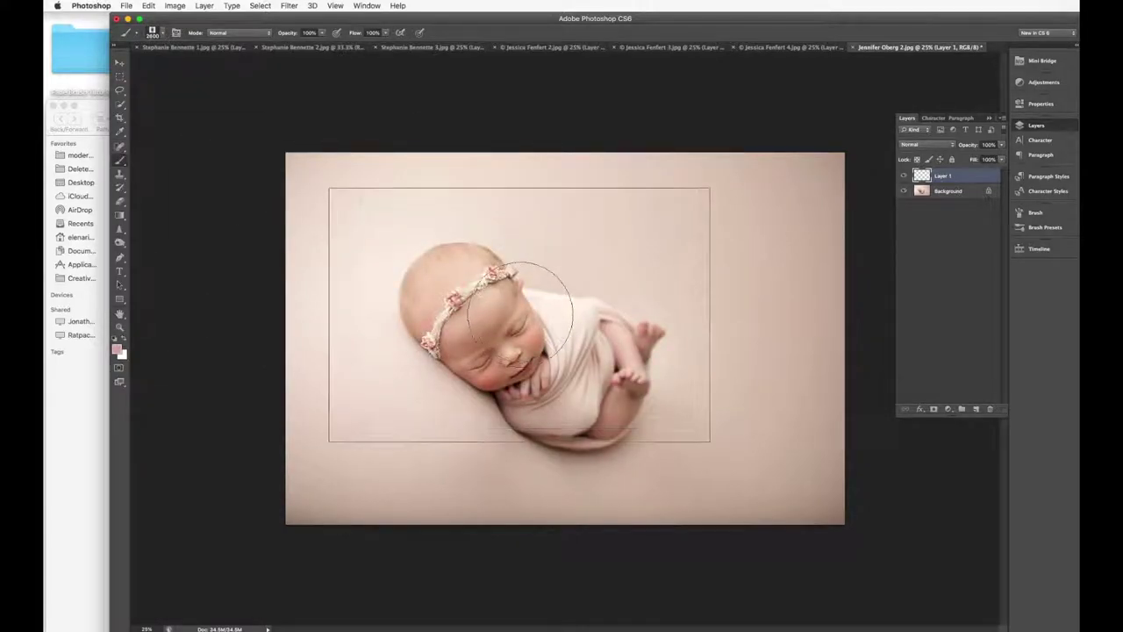
key("bracketright")
key("bracketright")
key("bracketright")
key("bracketright")
key("bracketright")
key("bracketright")
key("bracketright")
key("bracketright")
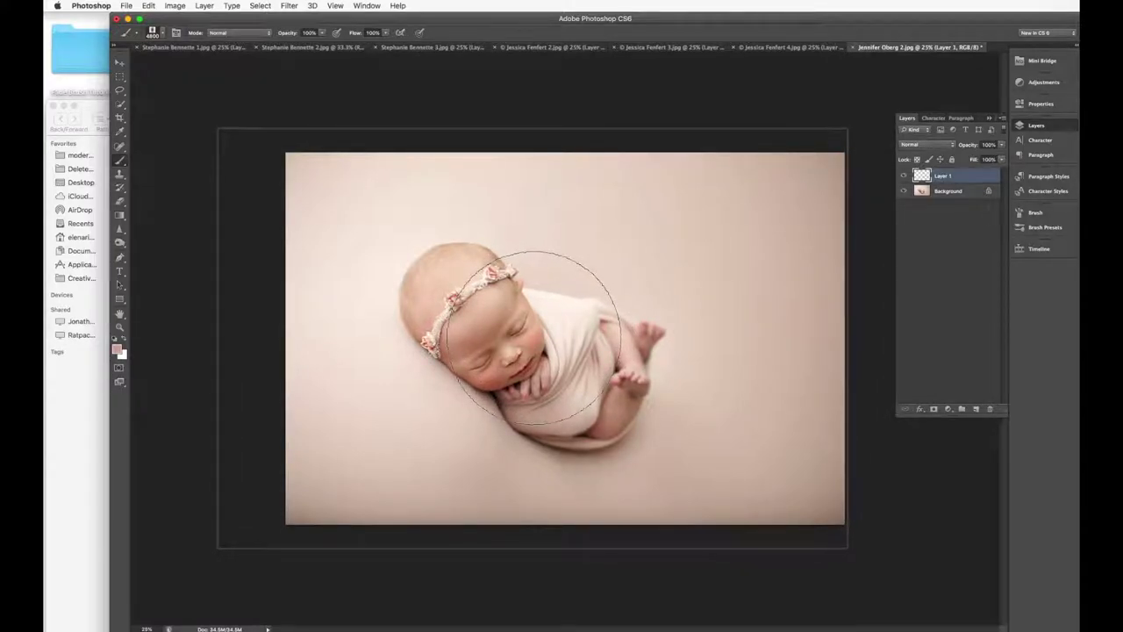
- Stamp a fade in the backdrop's light pink over the photo and erase it from the baby's head with a 175 px eraser
left_click(561, 264, "alt")
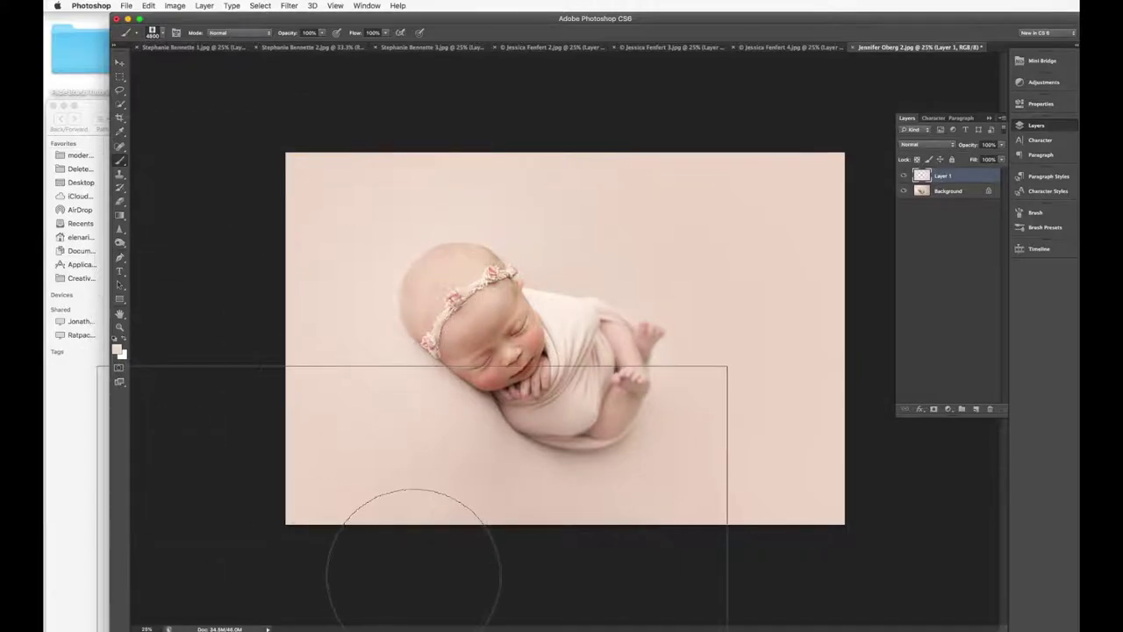
key("e")
key("bracketleft")
key("bracketleft")
key("bracketleft")
key("bracketleft")
key("bracketleft")
key("bracketleft")
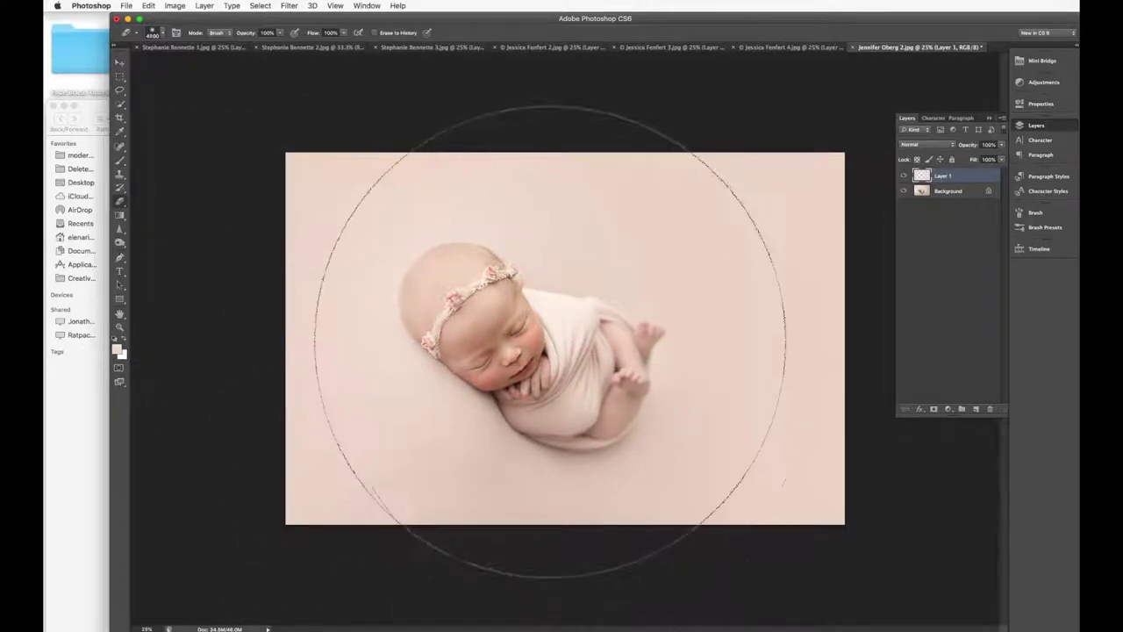
key("bracketleft")
key("bracketleft")
key("bracketleft")
key("bracketleft")
key("bracketleft")
key("bracketleft")
key("bracketleft")
key("bracketleft")
key("bracketleft")
key("bracketleft")
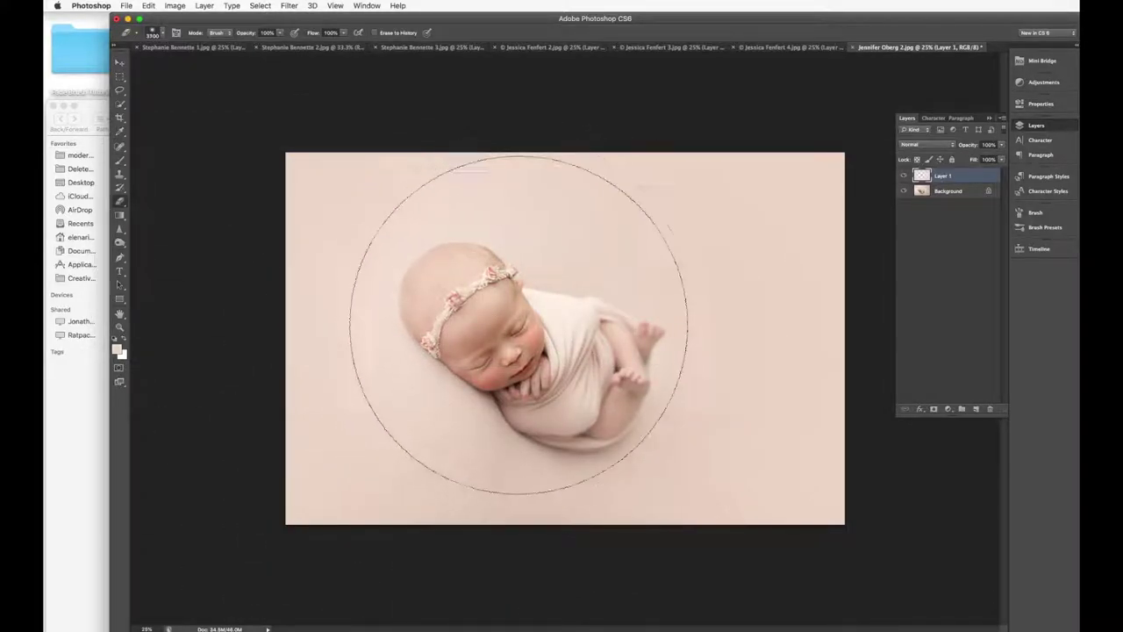
key("bracketleft")
key("bracketleft")
key("bracketleft")
key("bracketleft")
key("bracketleft")
key("bracketleft")
key("bracketleft")
key("bracketleft")
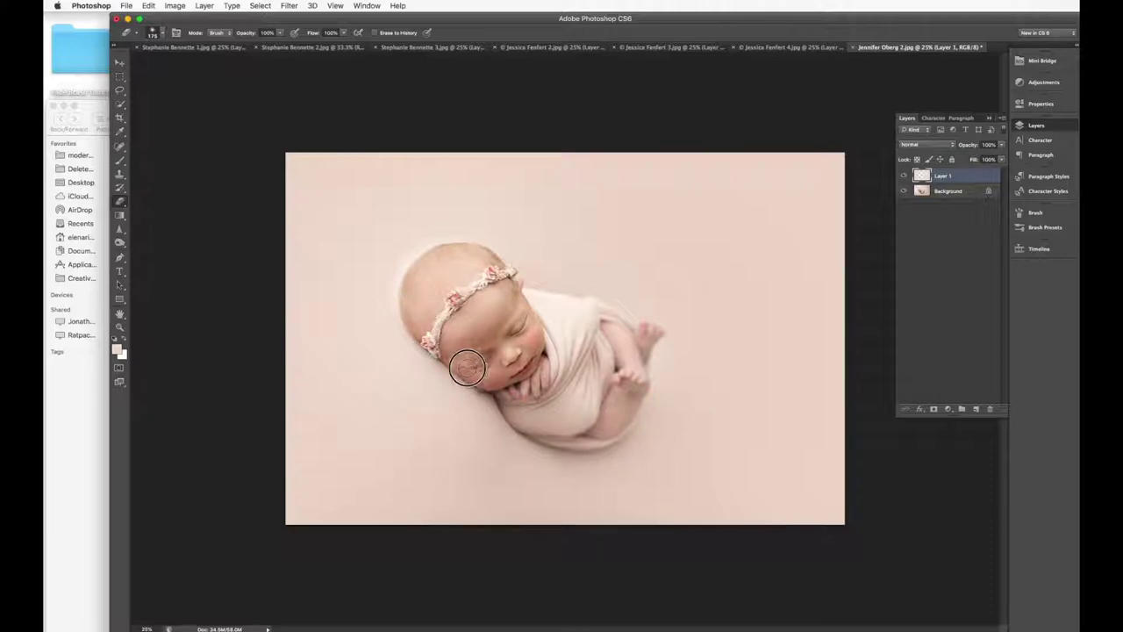
- Erase the fade from the cream wrap, hands and feet with a larger eraser and compare the photo with and without the fade layer
key("bracketright")
key("bracketright")
key("bracketright")
key("bracketright")
key("bracketright")
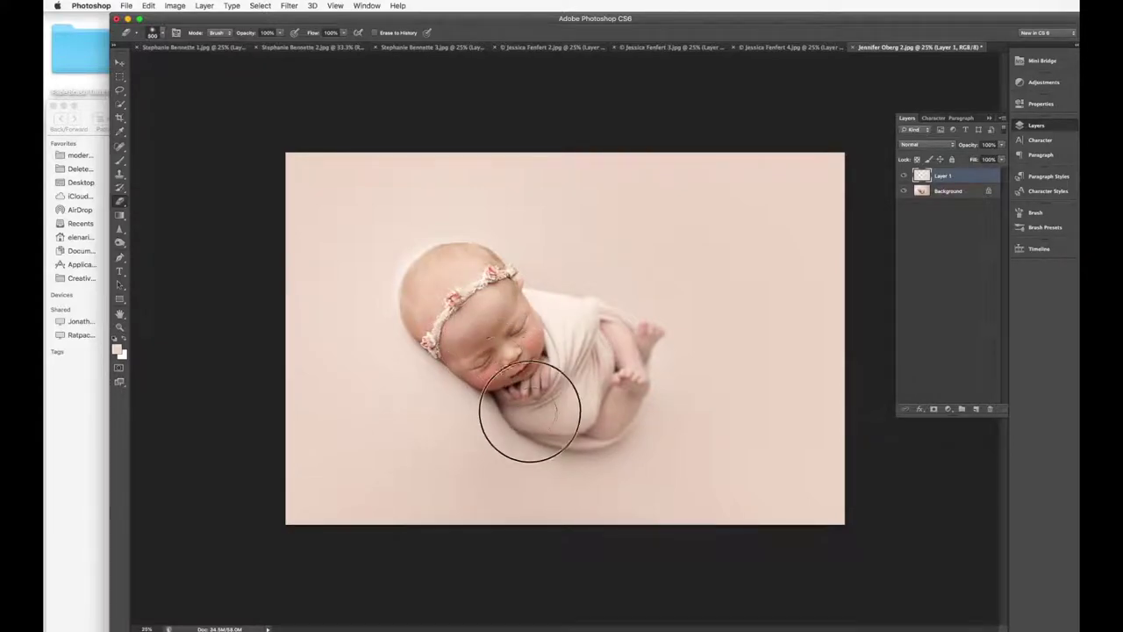
mouse_move(530, 410)
left_mouse_down()
mouse_move(608, 425)
mouse_move(594, 409)
mouse_move(640, 340)
mouse_move(606, 343)
mouse_move(540, 323)
mouse_move(487, 283)
mouse_move(619, 339)
mouse_move(539, 371)
mouse_move(534, 388)
mouse_move(473, 297)
mouse_move(595, 256)
left_mouse_up()
left_click(904, 176)
left_click(903, 177)
mouse_move(627, 355)
left_mouse_down()
mouse_move(645, 343)
mouse_move(619, 401)
mouse_move(574, 427)
mouse_move(514, 366)
mouse_move(474, 288)
mouse_move(490, 296)
left_mouse_up()
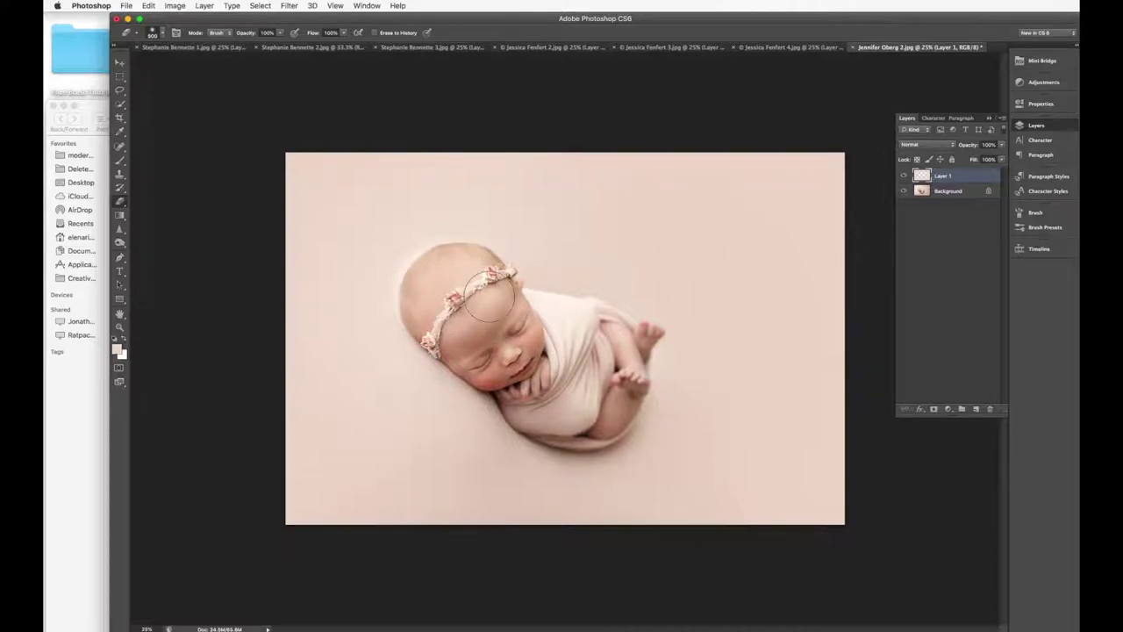
left_click(902, 176)
left_click(902, 175)
- Open the photo of the baby in the white flower headband from the Finder folder, converting its colors to the working space, and add an empty layer
left_click(98, 387)
left_click(334, 543)
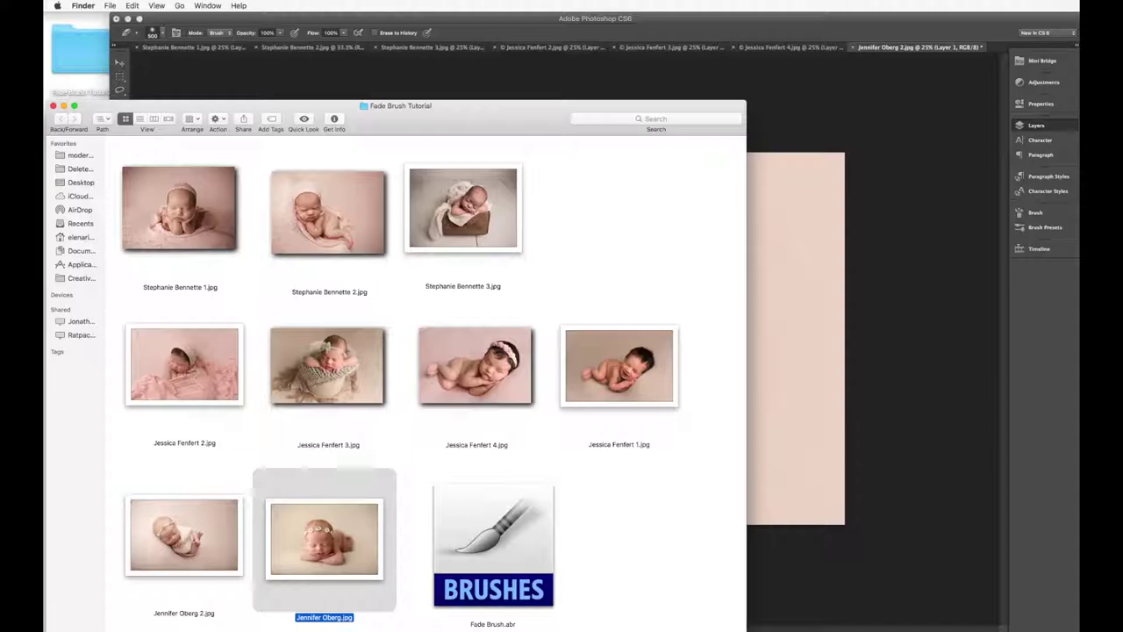
double_click(334, 543)
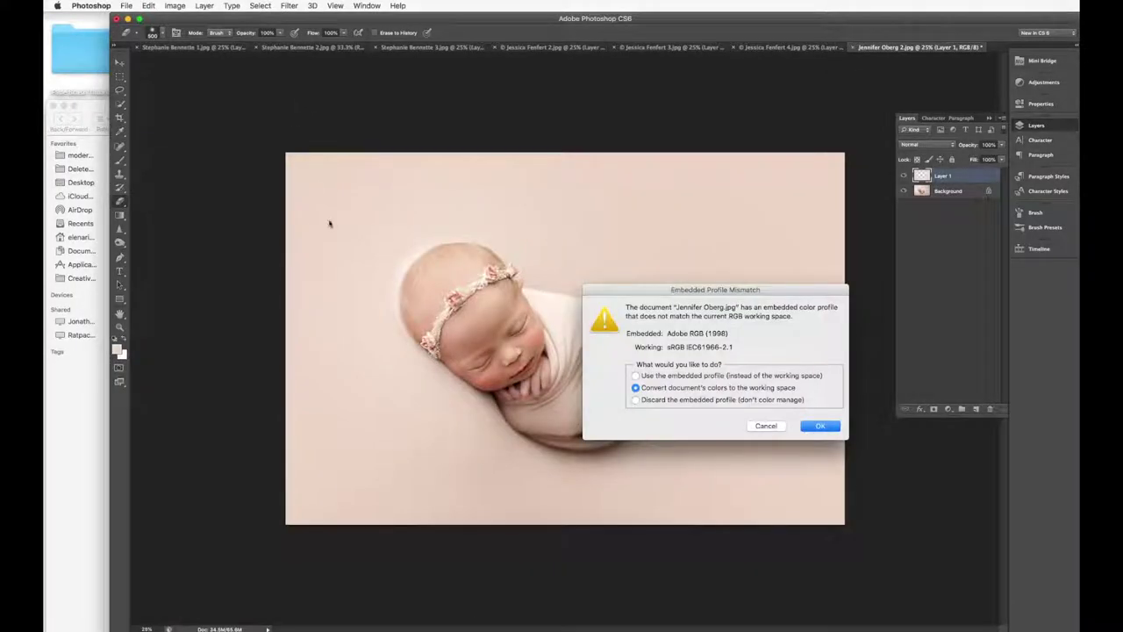
key("Return")
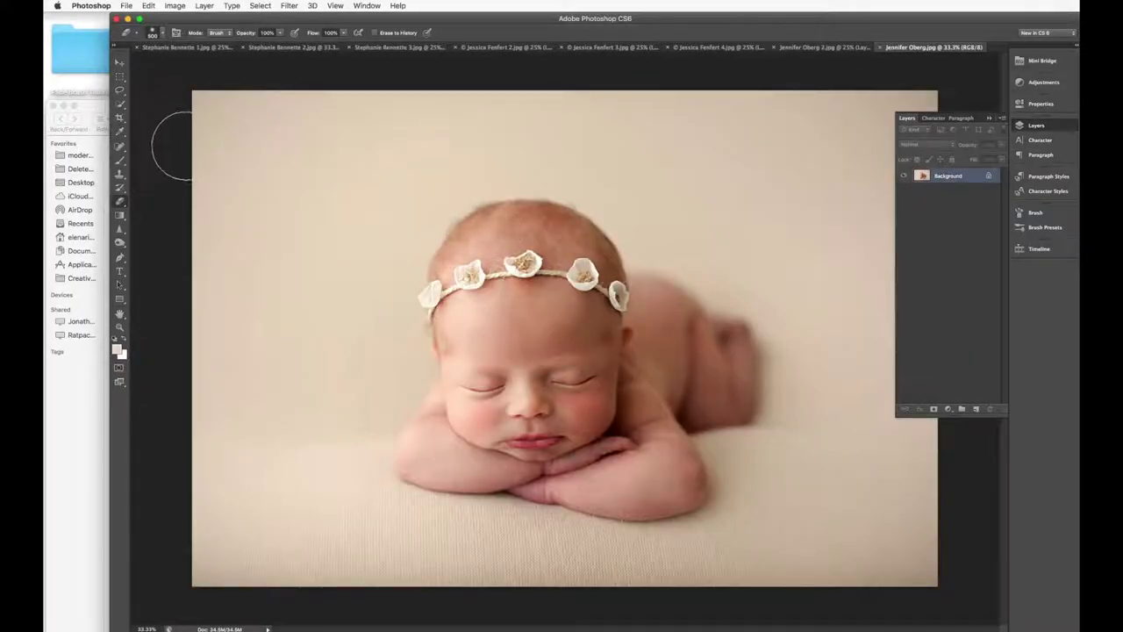
key("super+shift+n")
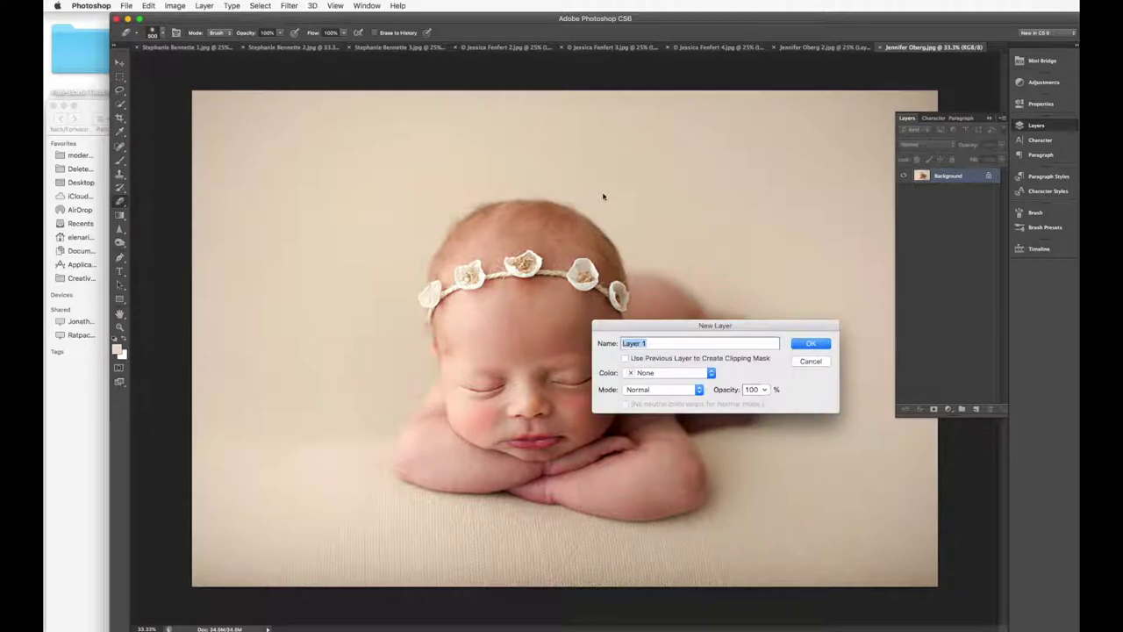
key("Return")
- Stamp a fade in the backdrop's cream color over the upper part of the photo with a 4600 px fade brush
key("b")
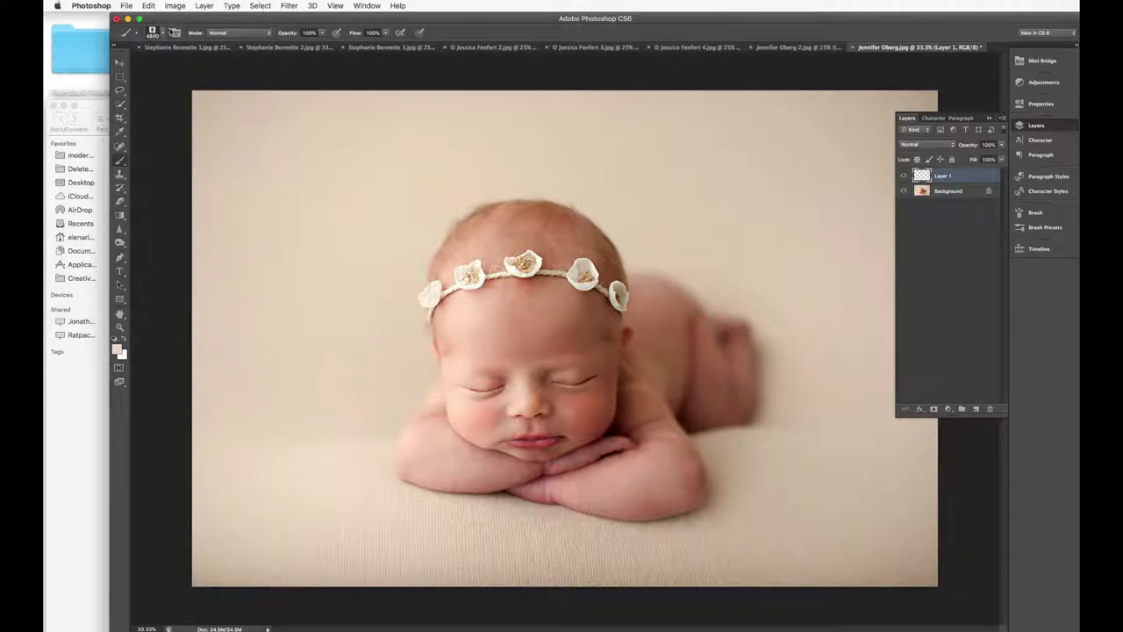
left_click(164, 33)
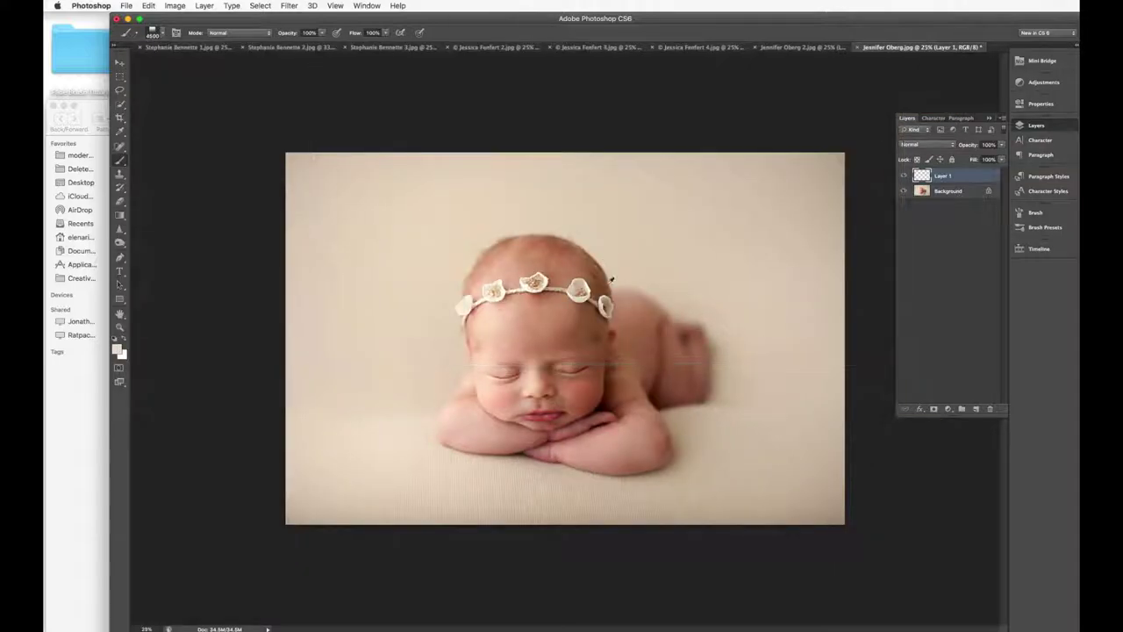
left_click(449, 288, "alt")
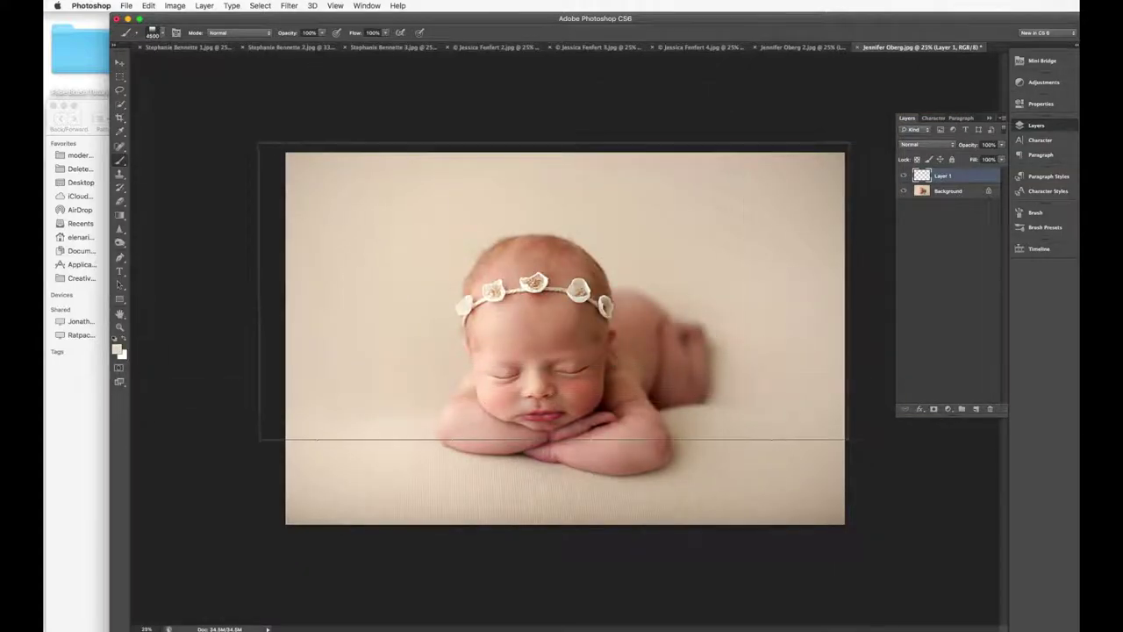
left_click(565, 295)
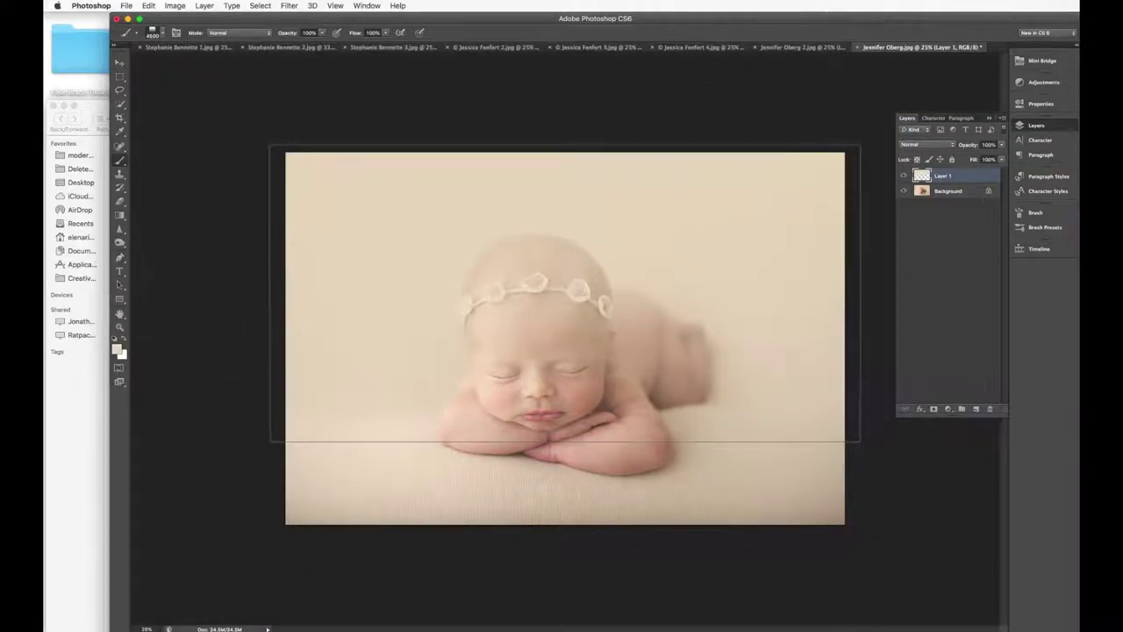
- Erase the fade from the baby's face, arms and body, softening the transition with the eraser at 20% opacity
key("e")
mouse_move(538, 373)
left_mouse_down()
mouse_move(530, 398)
mouse_move(481, 412)
mouse_move(638, 368)
mouse_move(509, 391)
mouse_move(623, 361)
mouse_move(512, 458)
mouse_move(654, 444)
mouse_move(580, 414)
mouse_move(497, 410)
mouse_move(619, 382)
mouse_move(440, 421)
mouse_move(483, 348)
mouse_move(494, 278)
mouse_move(512, 263)
mouse_move(586, 277)
mouse_move(598, 322)
mouse_move(589, 309)
mouse_move(504, 348)
mouse_move(562, 314)
mouse_move(541, 357)
mouse_move(569, 289)
mouse_move(549, 342)
mouse_move(497, 303)
mouse_move(500, 388)
mouse_move(592, 300)
mouse_move(624, 351)
mouse_move(632, 310)
mouse_move(652, 382)
mouse_move(653, 342)
mouse_move(670, 386)
mouse_move(673, 332)
mouse_move(693, 366)
mouse_move(691, 398)
mouse_move(705, 353)
mouse_move(689, 407)
mouse_move(661, 393)
mouse_move(484, 419)
left_mouse_up()
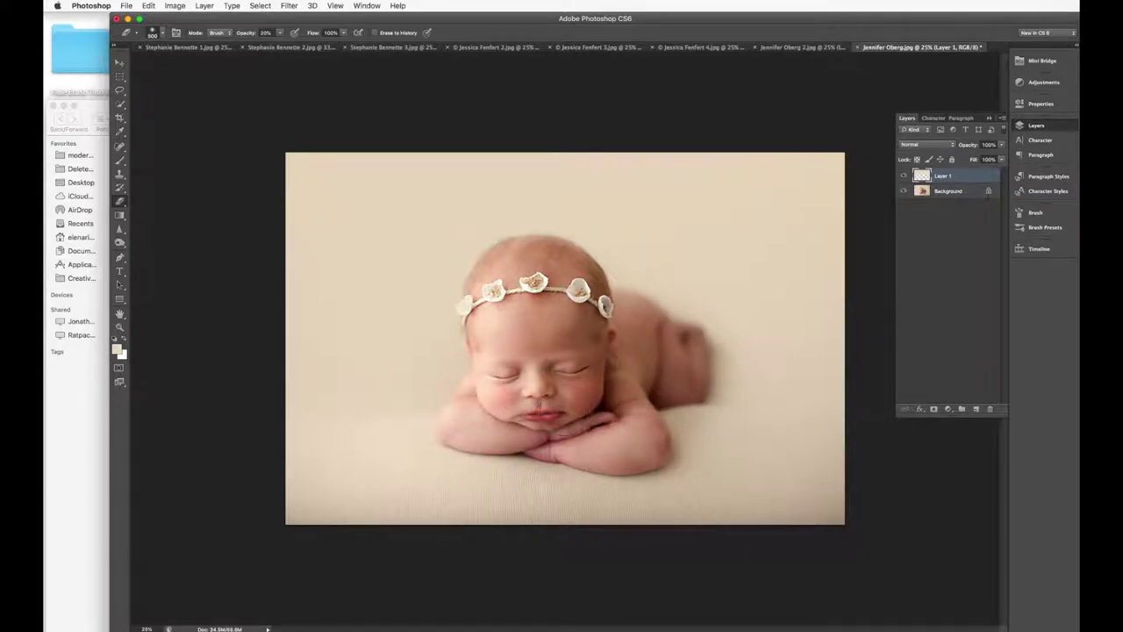
key("bracketleft")
key("bracketleft")
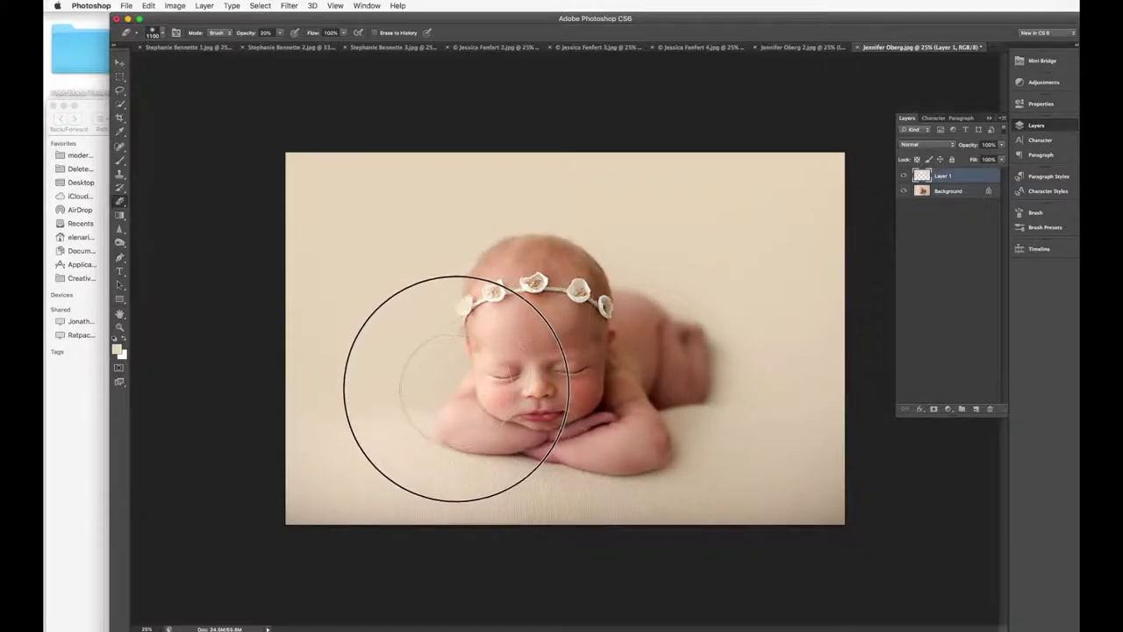
- Clean the remaining fade off the edge of the head and the headband with a small eraser at 100% opacity
key("bracketleft")
key("bracketleft")
key("bracketleft")
key("bracketleft")
key("bracketleft")
key("bracketleft")
key("bracketleft")
key("bracketleft")
key("bracketleft")
key("bracketleft")
key("bracketleft")
key("bracketleft")
key("0")
left_click_drag(482, 259, 605, 346)
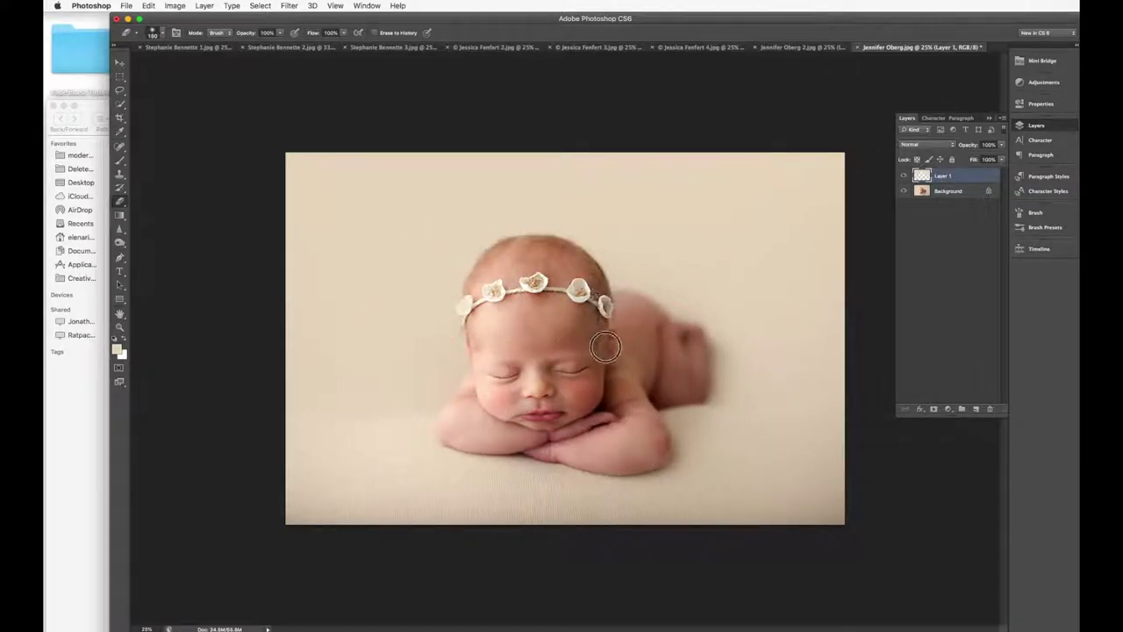
- Compare the photo with and without its fade layer and return to the photo of the baby in the cream wrap
left_click(904, 177)
left_click(903, 176)
left_click(800, 48)
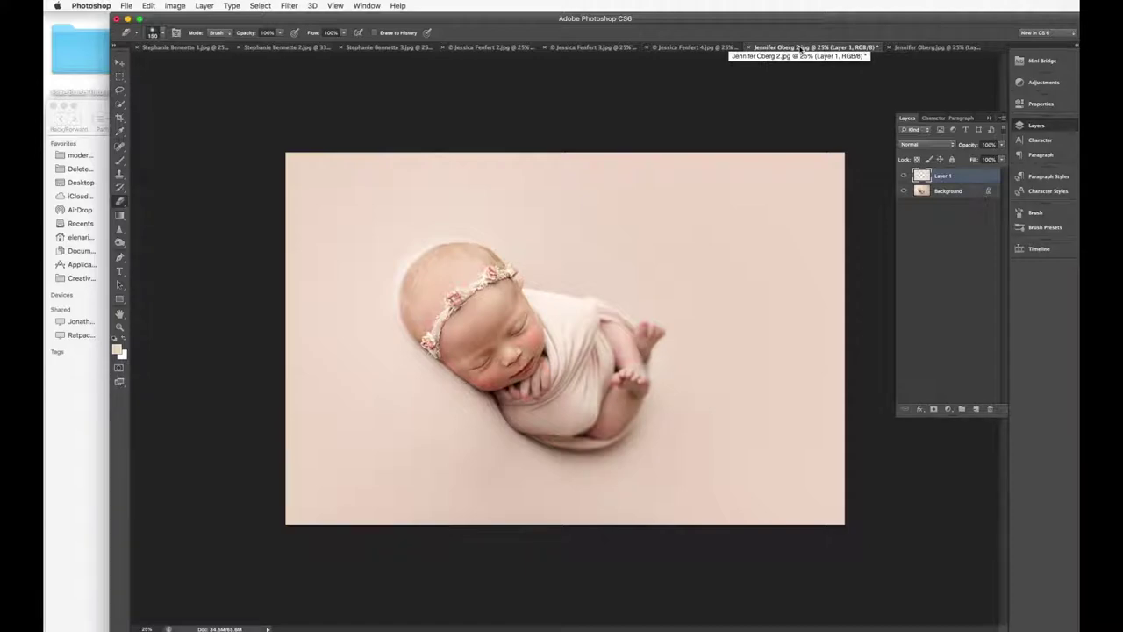